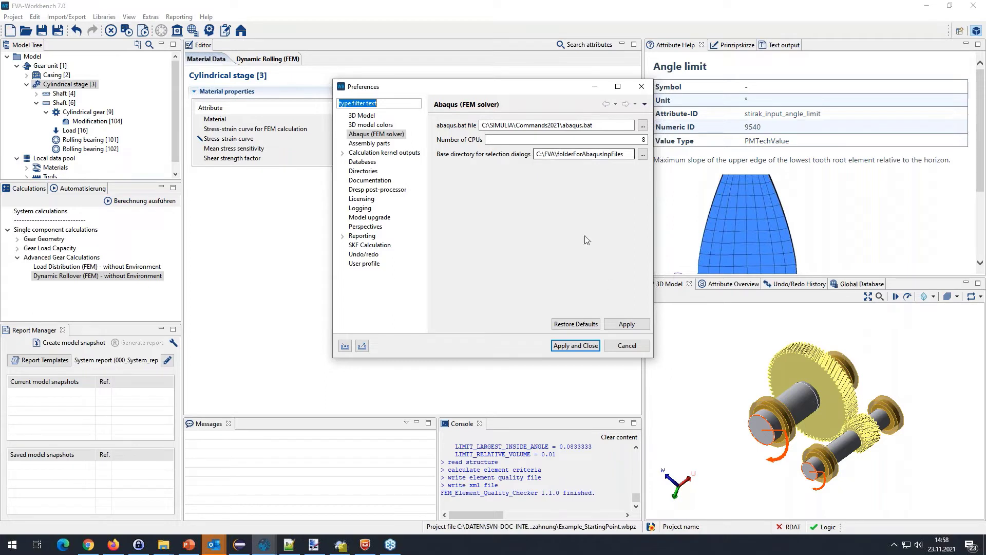
Apply and close the solver preferences, showing Cylindrical stage [3] material data for both gears
{"action": "left_click", "coordinate": [576, 345]}
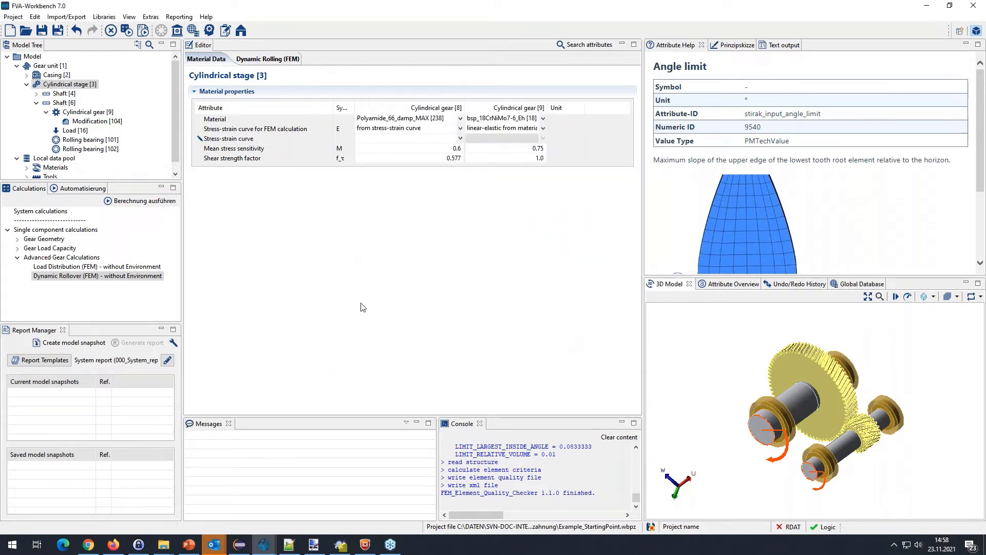
{"action": "left_click", "coordinate": [188, 545]}
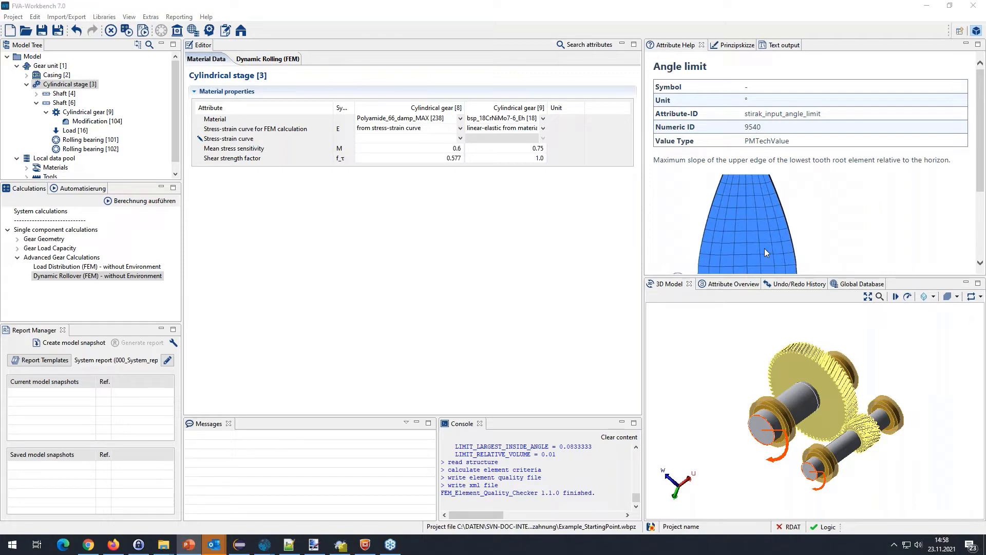
Create a new empty data curve named 'uniaxial_test_data' in the Global Database
{"action": "left_click", "coordinate": [862, 284]}
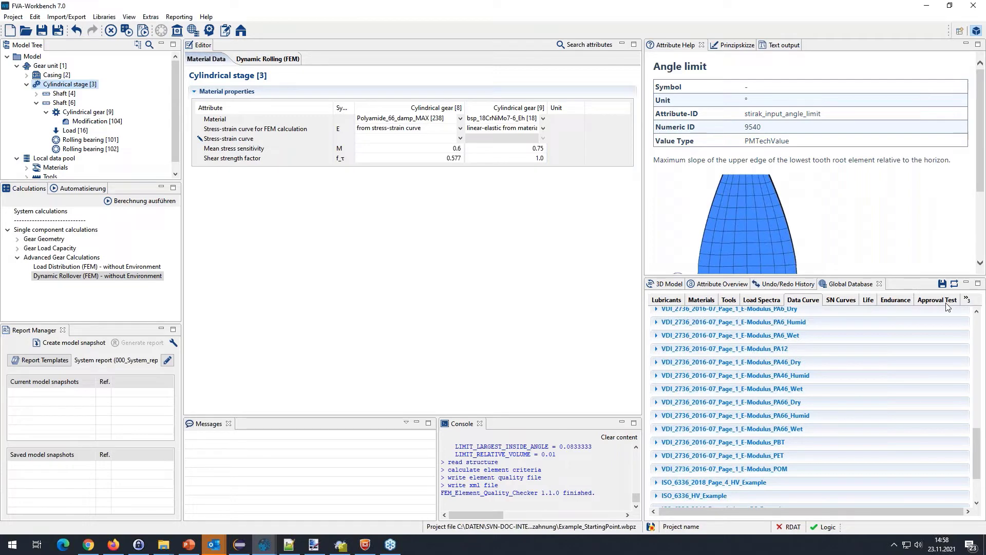
{"action": "left_click_drag", "start_coordinate": [977, 439], "coordinate": [977, 326]}
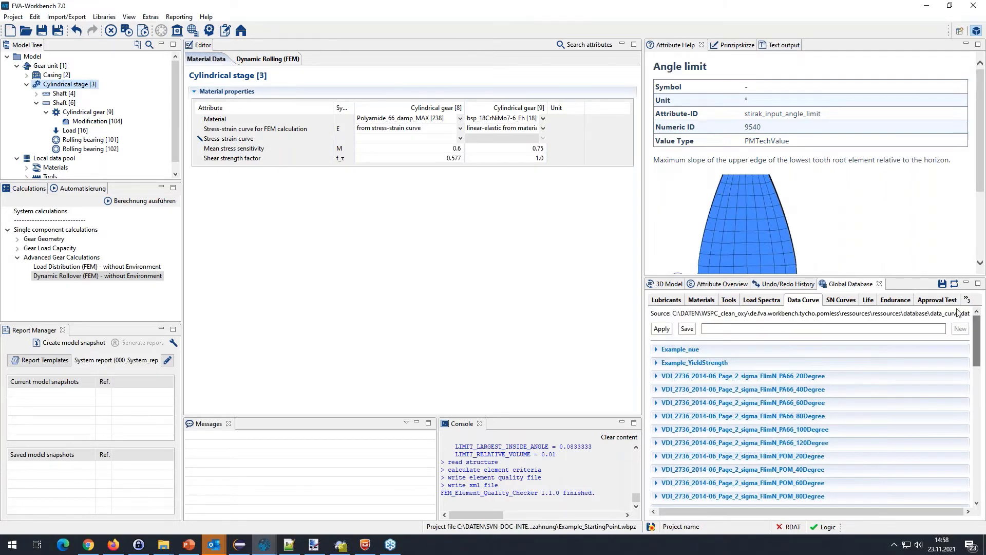
{"action": "left_click", "coordinate": [717, 328]}
{"action": "type", "text": "un"}
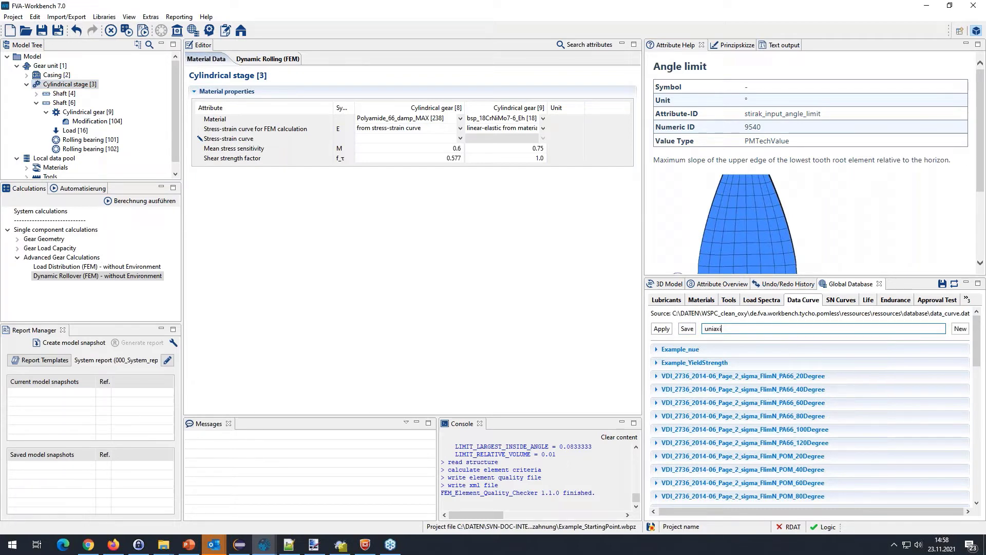
{"action": "type", "text": "iaxial_test_data"}
{"action": "left_click", "coordinate": [960, 328]}
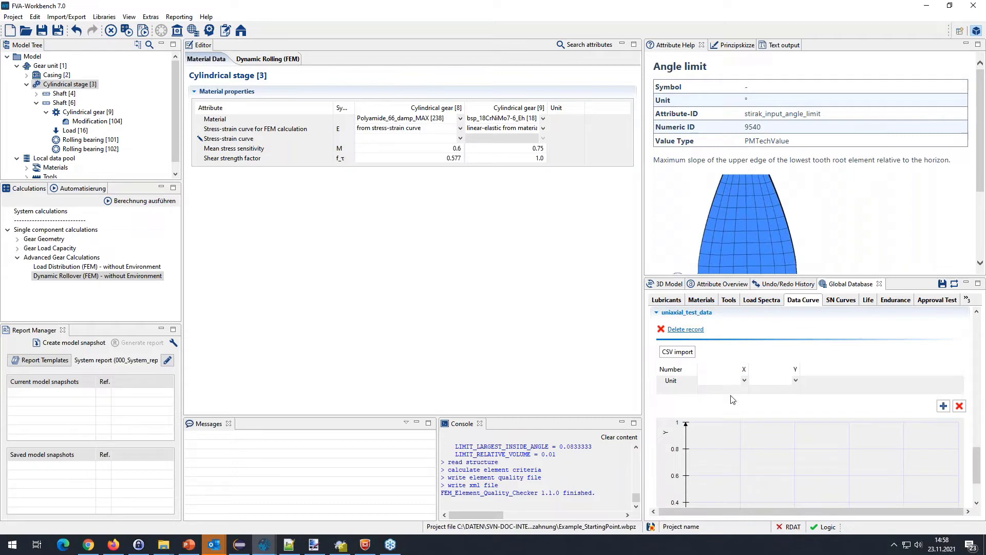
Import the points from ExampleStrainStressCurve_courtesyByZF.csv into uniaxial_test_data
{"action": "left_click", "coordinate": [670, 352]}
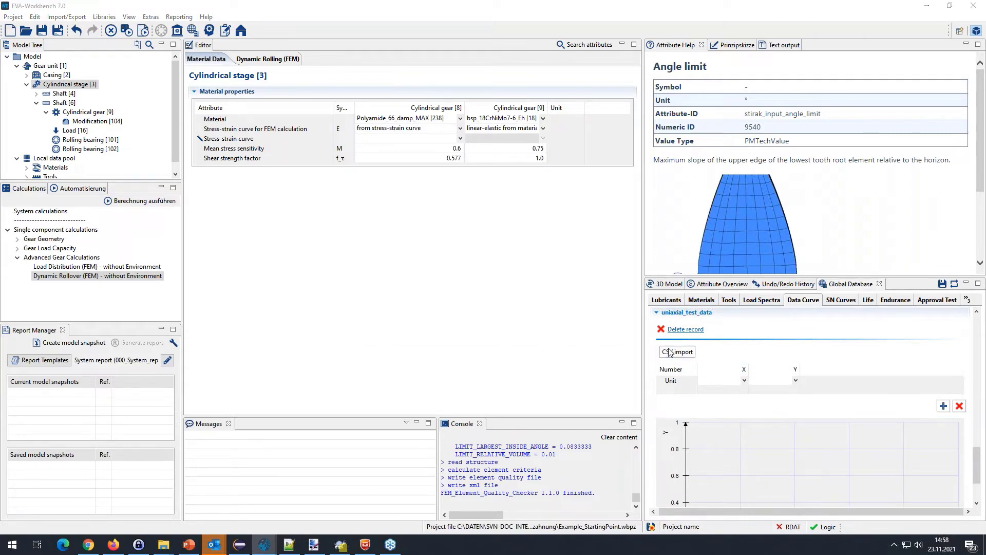
{"action": "left_click", "coordinate": [614, 182]}
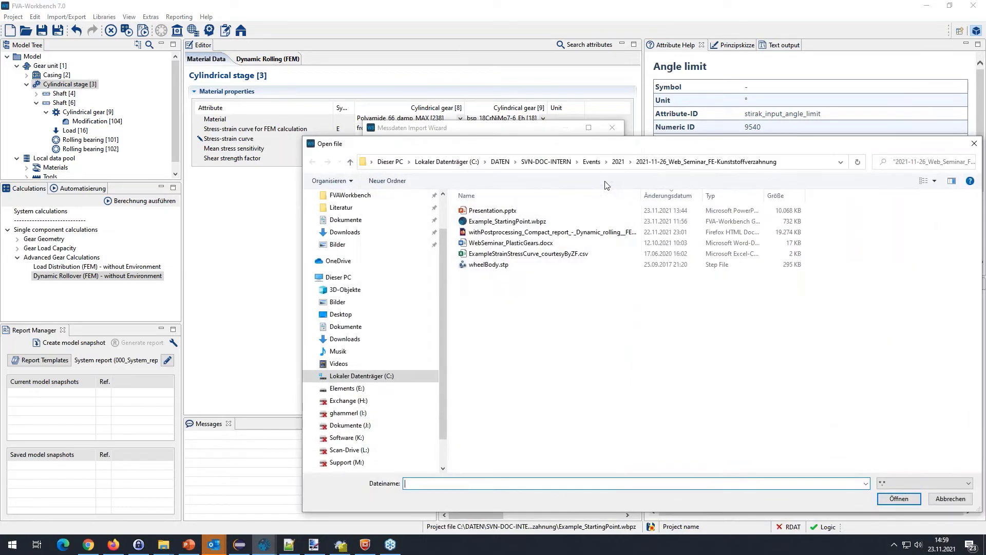
{"action": "left_click", "coordinate": [555, 254]}
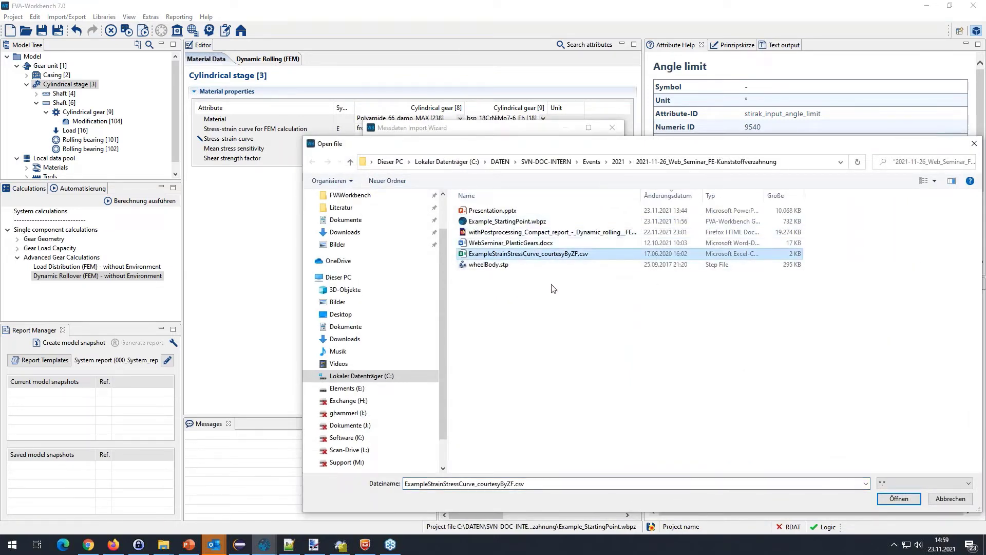
{"action": "left_click", "coordinate": [899, 499]}
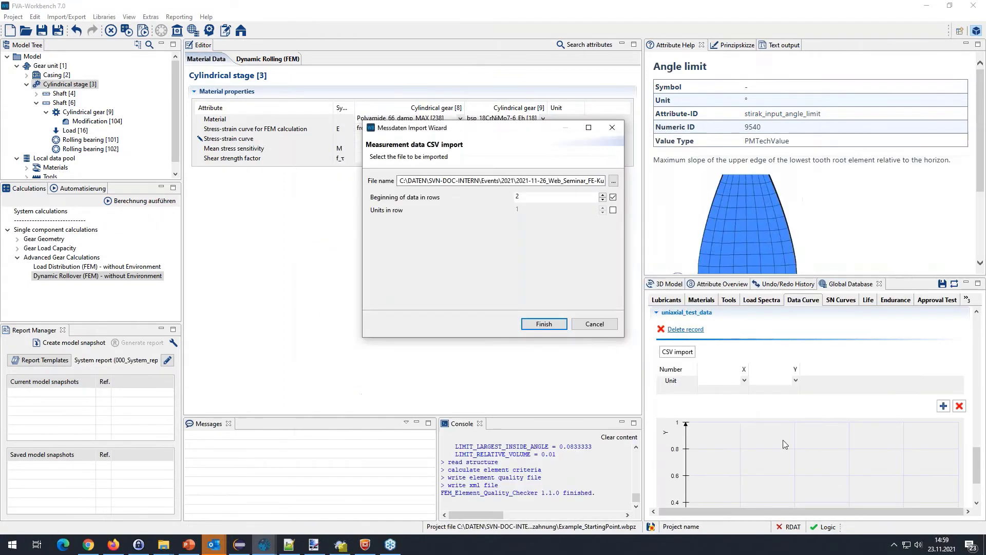
{"action": "left_click", "coordinate": [543, 324]}
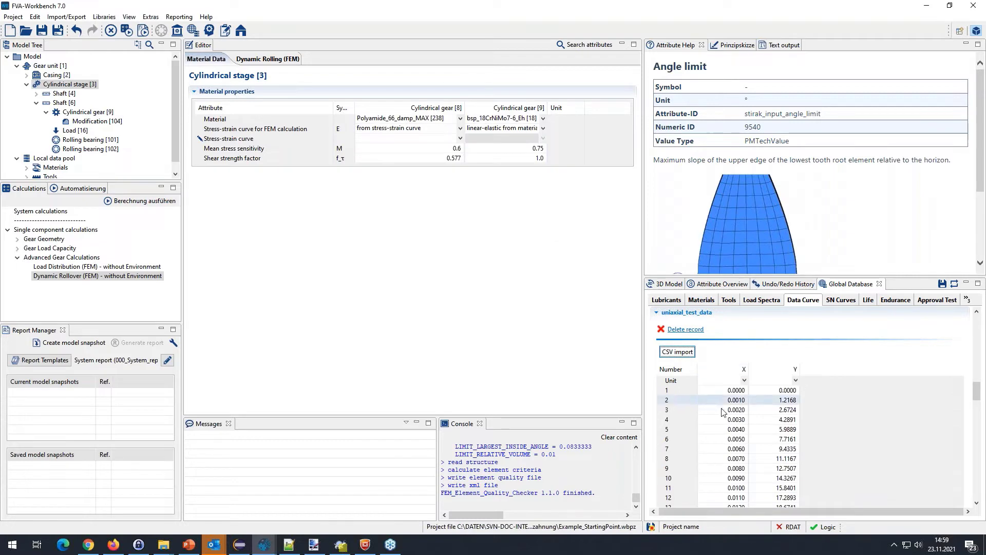
Review the imported curve rising to about 60, then return to the 3D model view
{"action": "left_click_drag", "start_coordinate": [977, 392], "coordinate": [978, 489]}
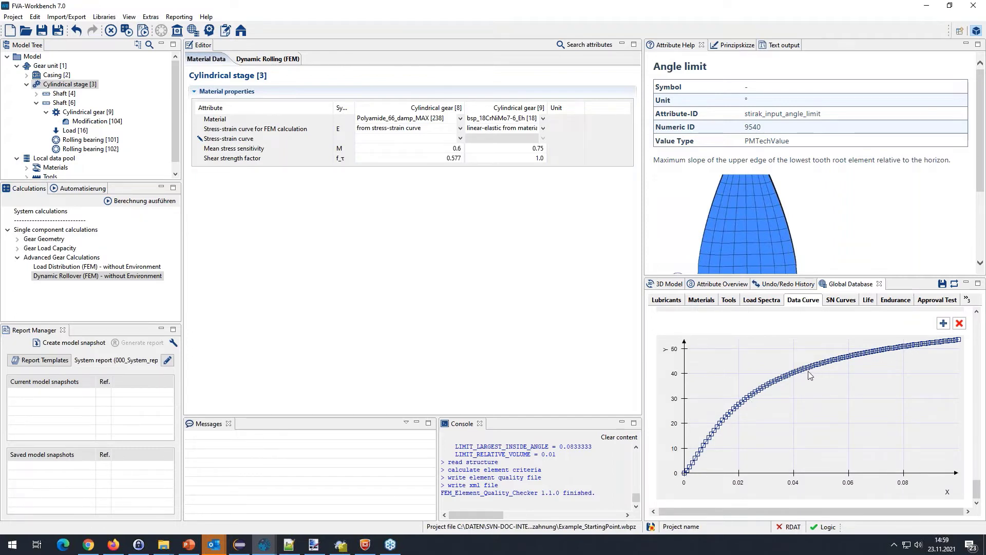
{"action": "mouse_move", "coordinate": [850, 471]}
{"action": "left_click_drag", "start_coordinate": [978, 490], "coordinate": [981, 386]}
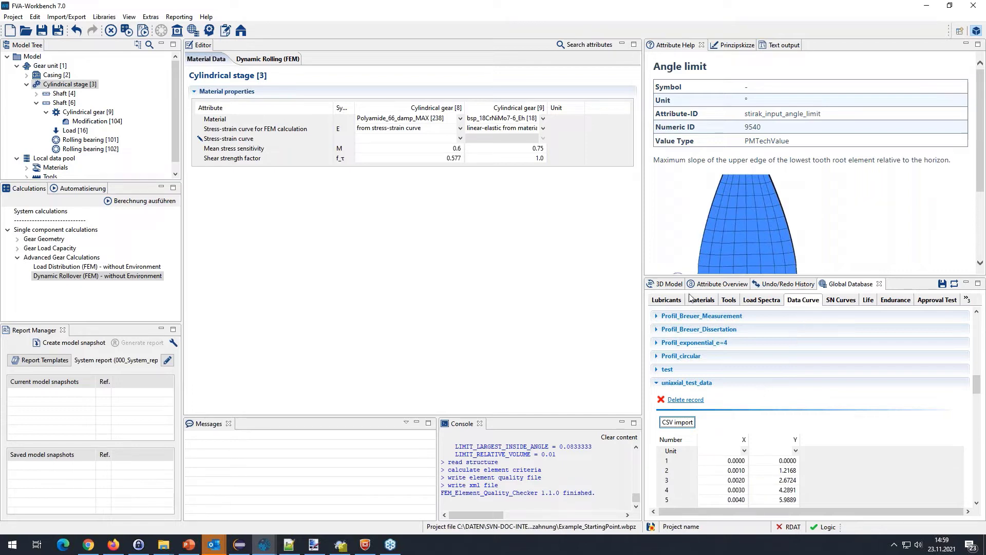
{"action": "left_click", "coordinate": [669, 284]}
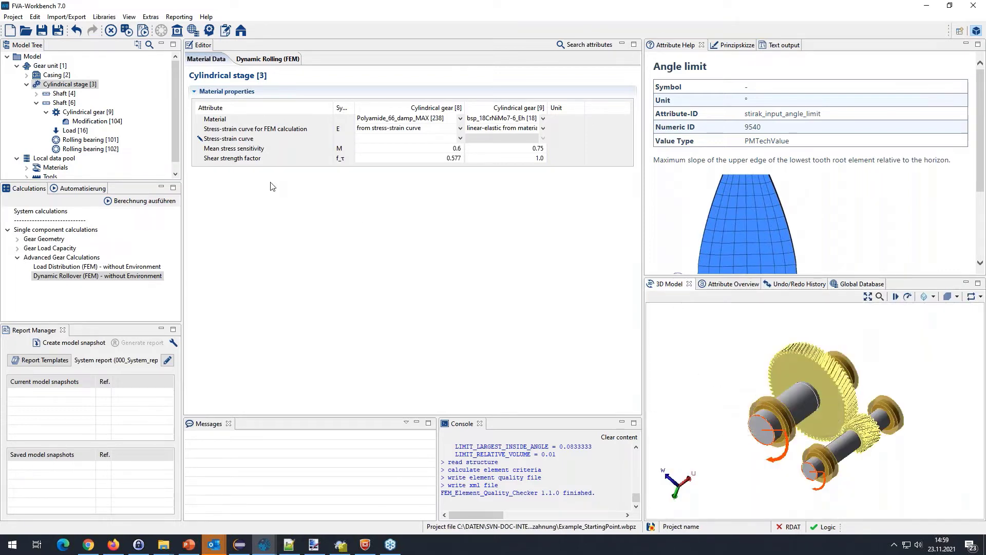
Select Cylindrical stage [3], view its Dynamic Rolling (FEM) parameters, and return to material data
{"action": "left_click", "coordinate": [59, 85]}
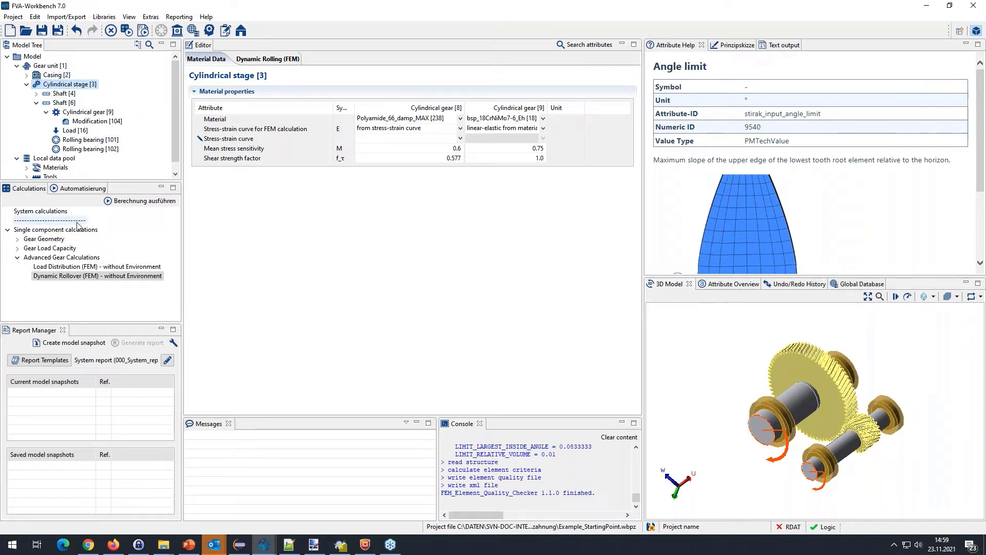
{"action": "left_click", "coordinate": [72, 279]}
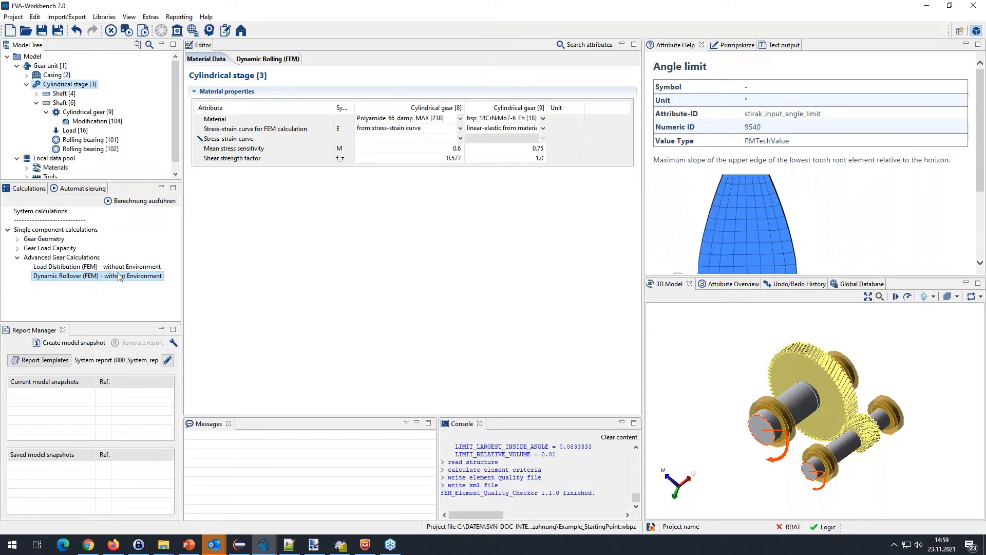
{"action": "left_click", "coordinate": [264, 59]}
{"action": "left_click", "coordinate": [207, 59]}
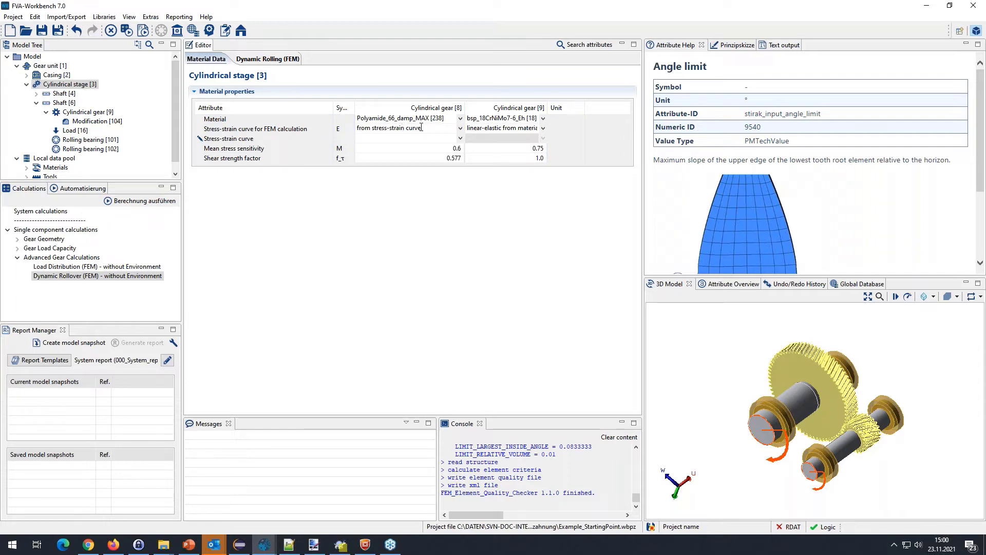
Set gear [8]'s FEM stress-strain source to linear-elastic, then 'from stress-strain curve'; expand local Materials
{"action": "left_click", "coordinate": [460, 128]}
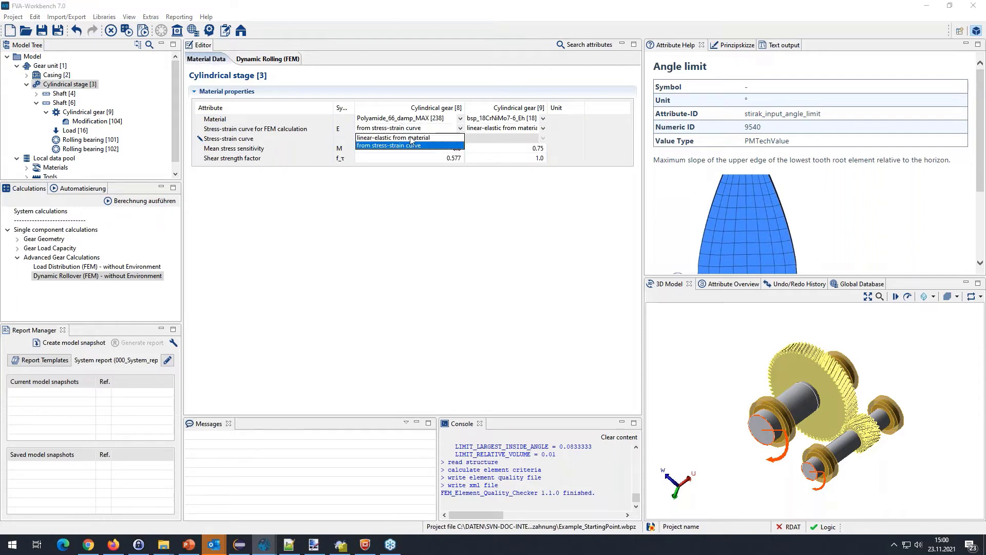
{"action": "left_click", "coordinate": [436, 138]}
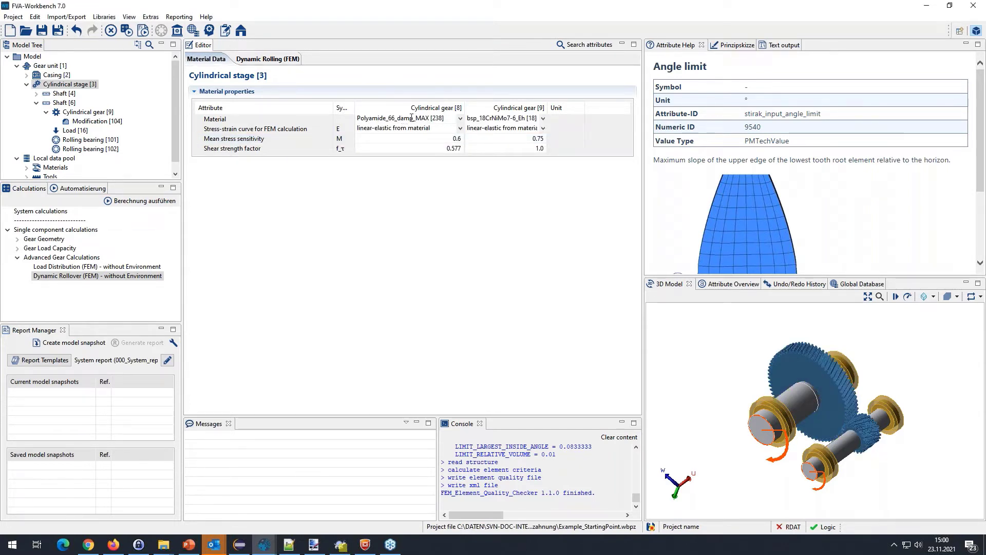
{"action": "scroll", "coordinate": [177, 110], "scroll_direction": "down", "scroll_amount": 1}
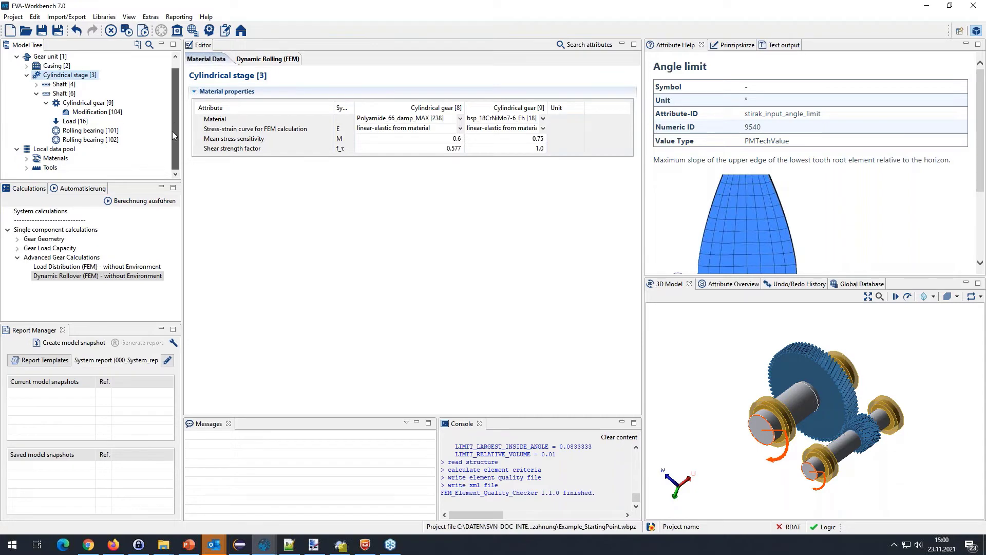
{"action": "left_click", "coordinate": [26, 158]}
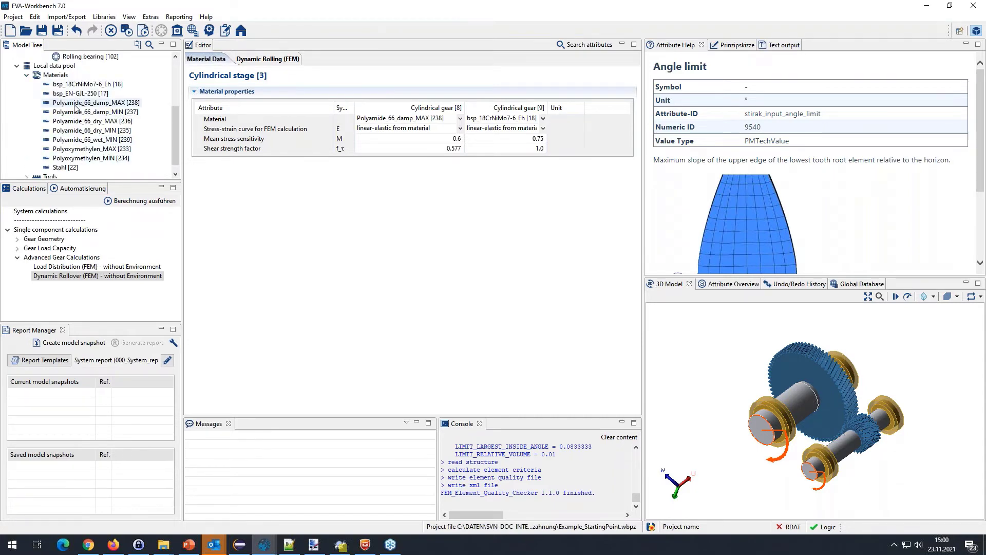
{"action": "scroll", "coordinate": [86, 114], "scroll_direction": "up", "scroll_amount": 3}
{"action": "scroll", "coordinate": [85, 114], "scroll_direction": "up", "scroll_amount": 6}
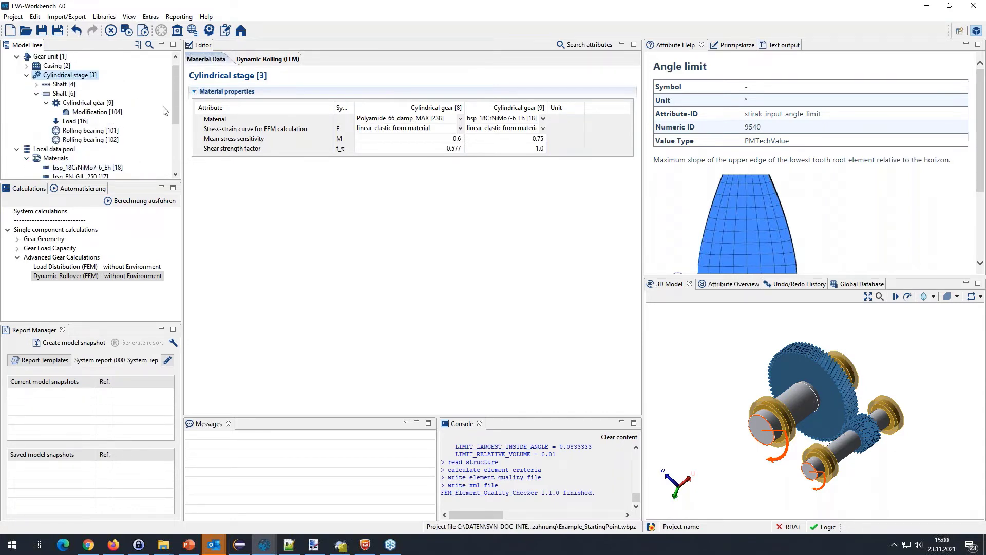
{"action": "left_click", "coordinate": [460, 128]}
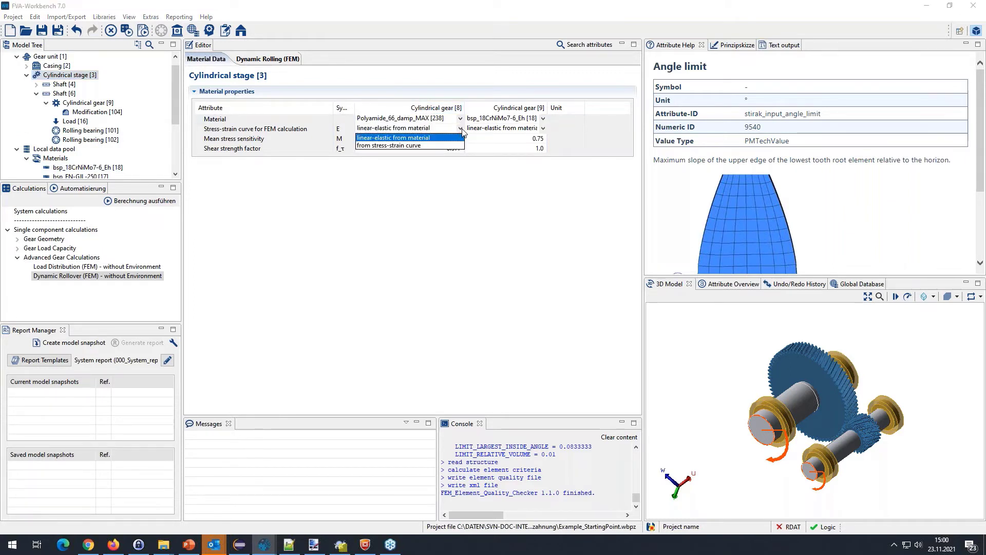
{"action": "left_click", "coordinate": [387, 146]}
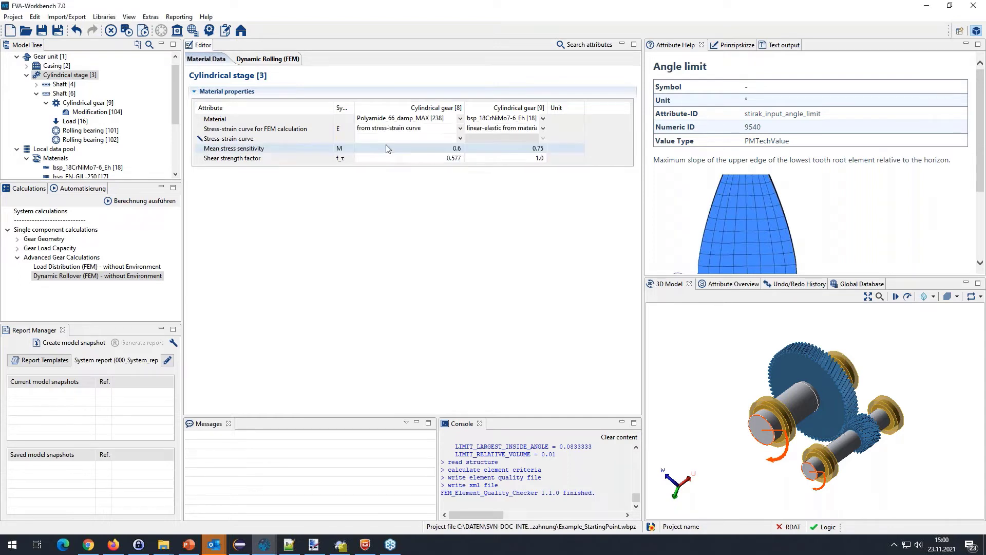
Assign uniaxial_test_data [284] as gear [8]'s stress-strain curve and show the Dynamic Rolling (FEM) settings
{"action": "left_click", "coordinate": [460, 139]}
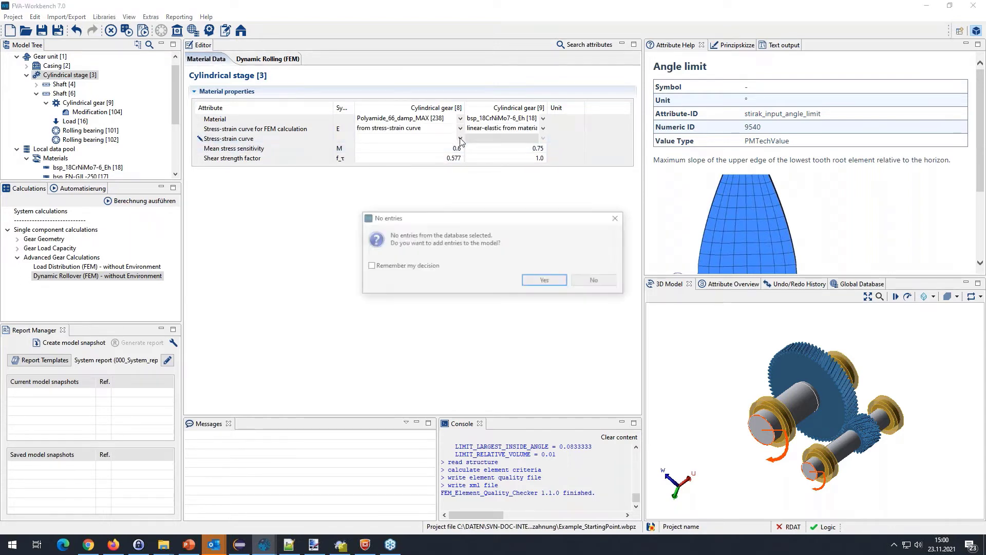
{"action": "left_click", "coordinate": [544, 280]}
{"action": "left_click_drag", "start_coordinate": [614, 168], "coordinate": [619, 276]}
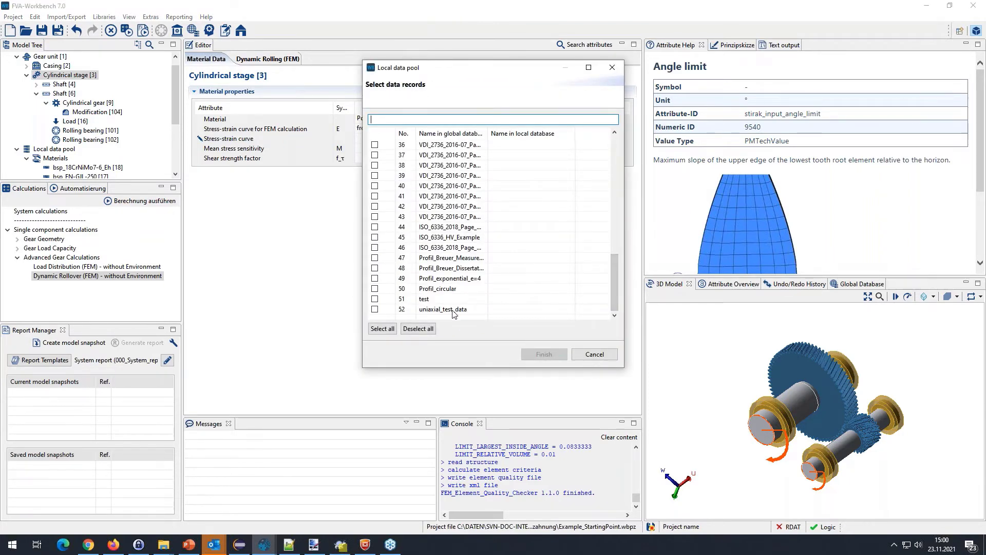
{"action": "left_click", "coordinate": [374, 309]}
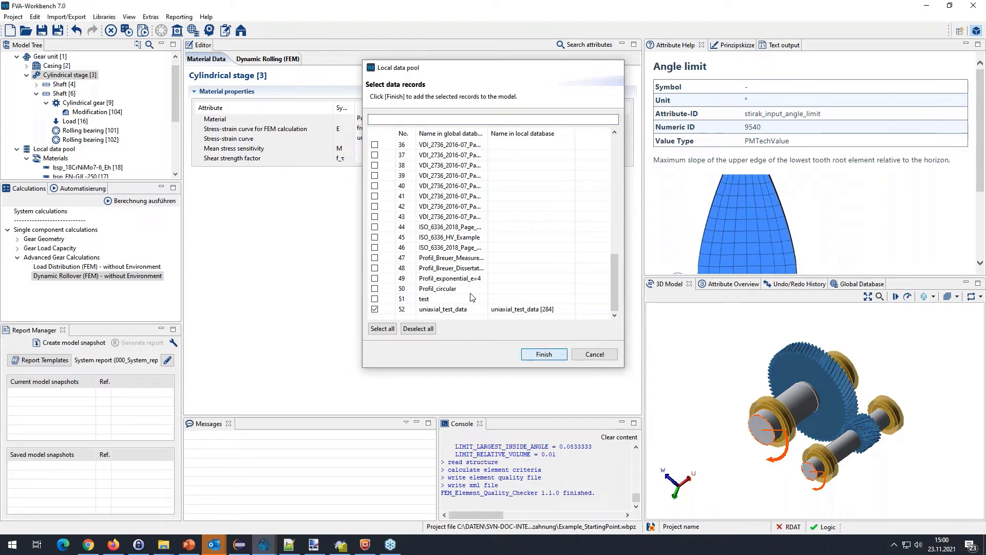
{"action": "key", "text": "Return"}
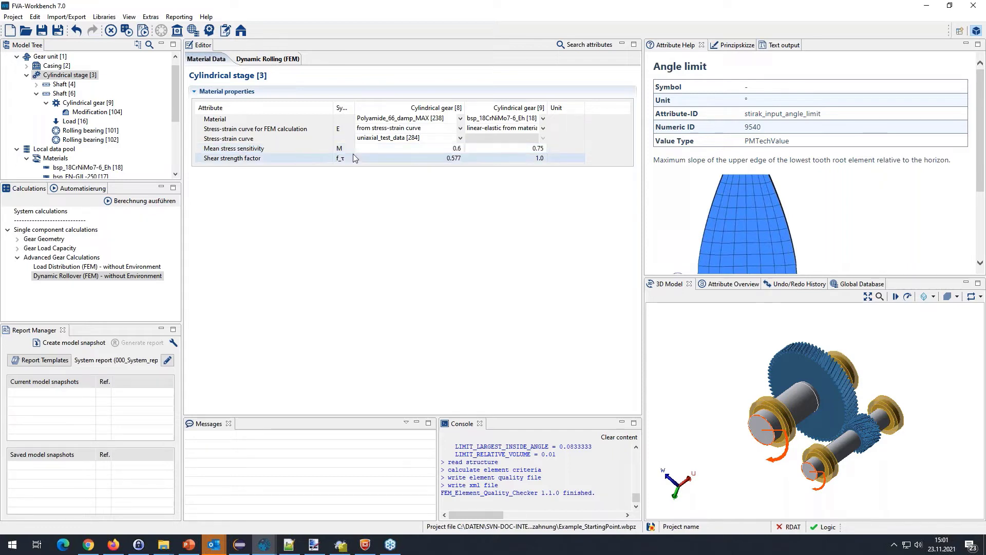
{"action": "key", "text": "alt+Tab"}
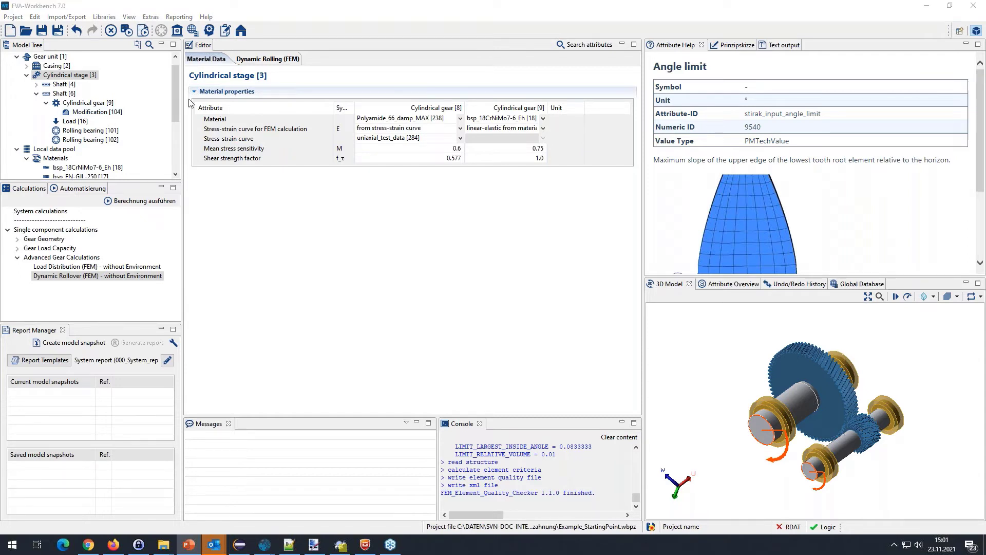
{"action": "left_click", "coordinate": [262, 60]}
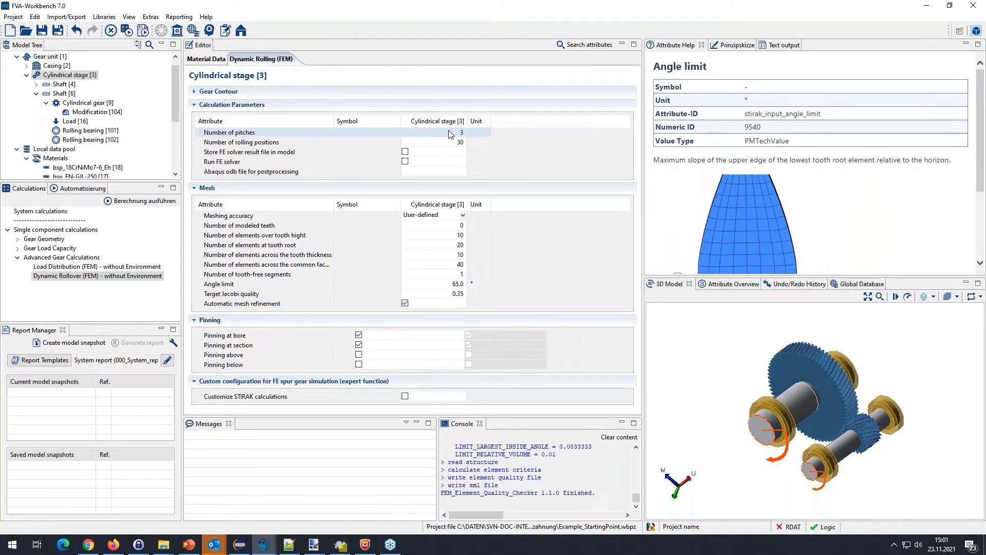
Widen the Dynamic Rolling (FEM) Attribute column so the full labels are readable
{"action": "mouse_move", "coordinate": [803, 352]}
{"action": "mouse_move", "coordinate": [799, 386]}
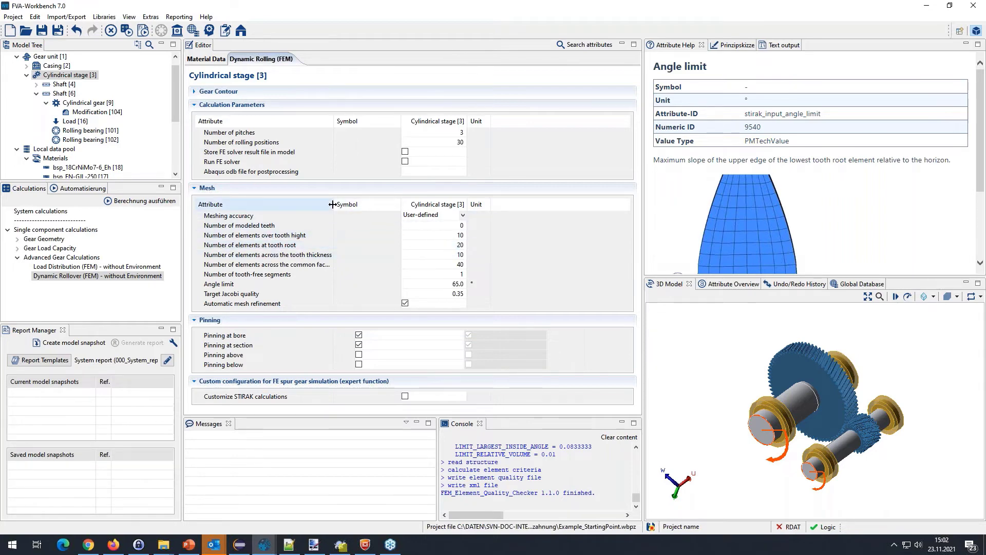
{"action": "left_click_drag", "start_coordinate": [333, 204], "coordinate": [372, 204]}
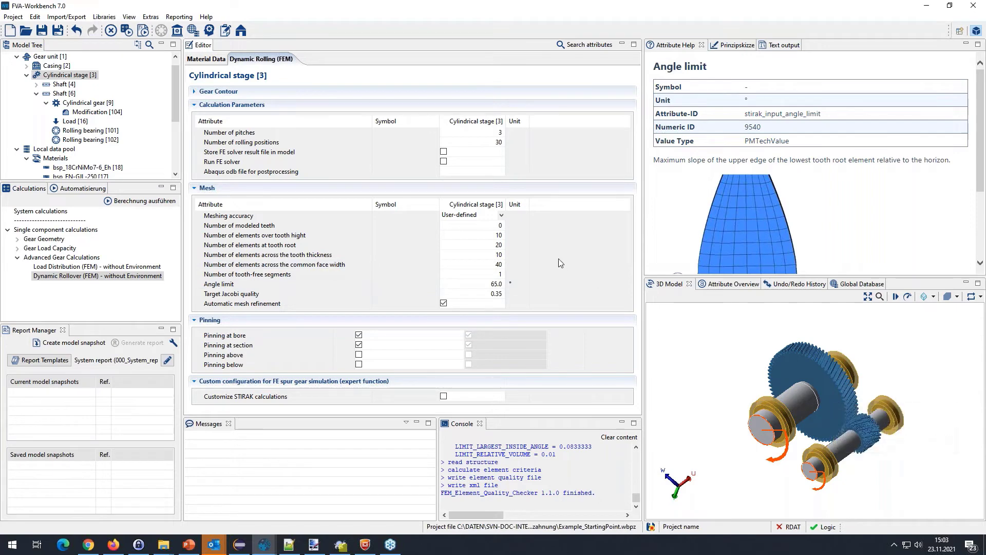
Try converged meshing accuracy, settle on User-defined, then select Cylindrical gear [9]
{"action": "mouse_move", "coordinate": [776, 369]}
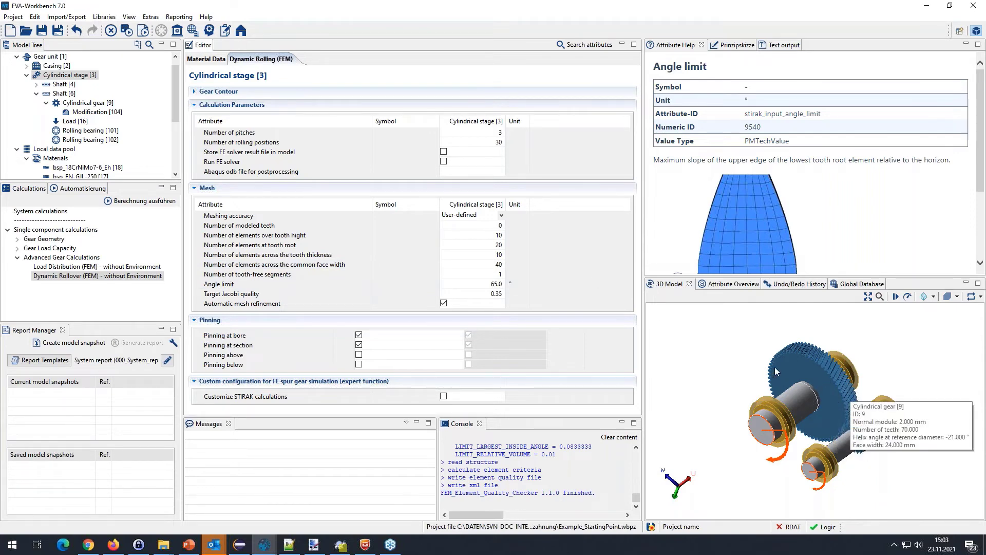
{"action": "left_click", "coordinate": [501, 214]}
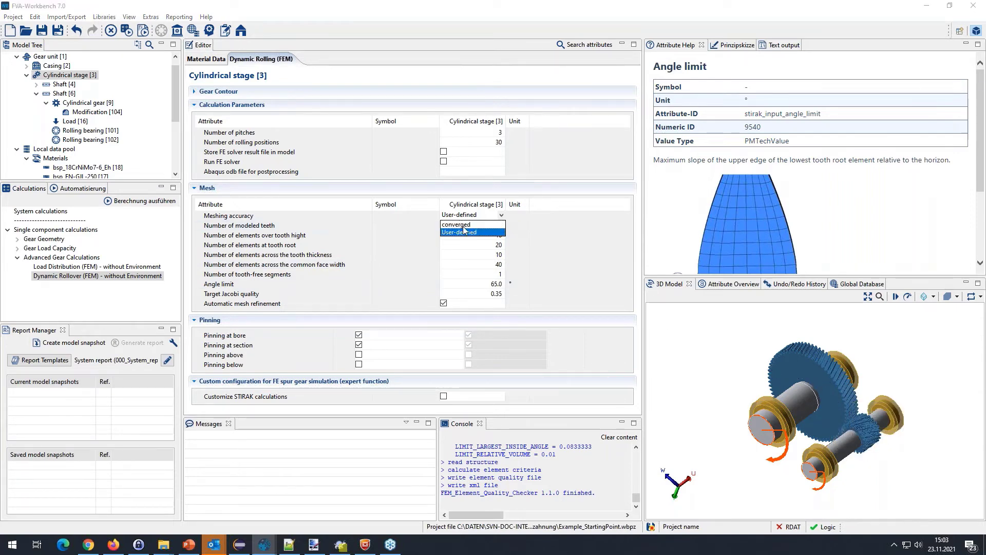
{"action": "left_click", "coordinate": [461, 224]}
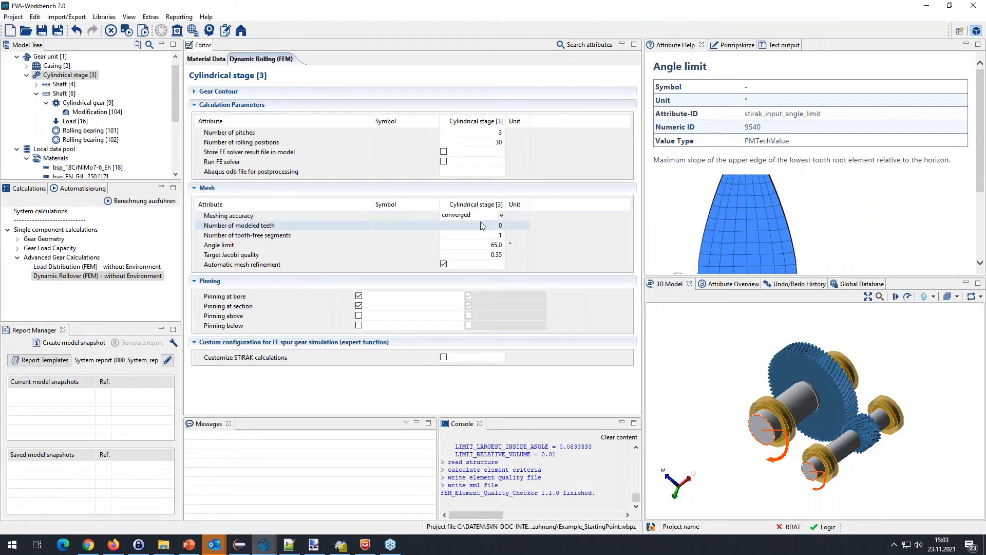
{"action": "left_click", "coordinate": [501, 216]}
{"action": "left_click", "coordinate": [490, 232]}
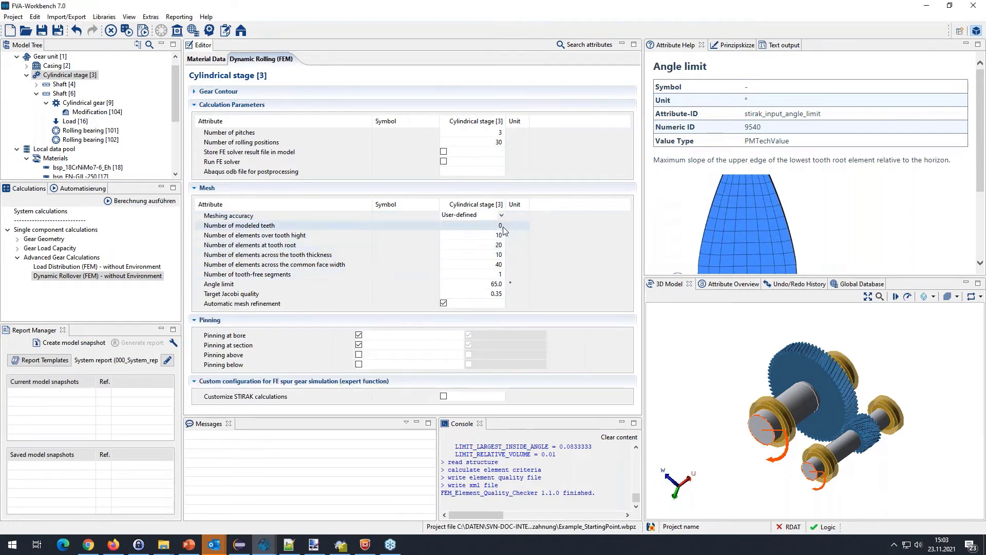
{"action": "left_click", "coordinate": [501, 217]}
{"action": "left_click", "coordinate": [473, 225]}
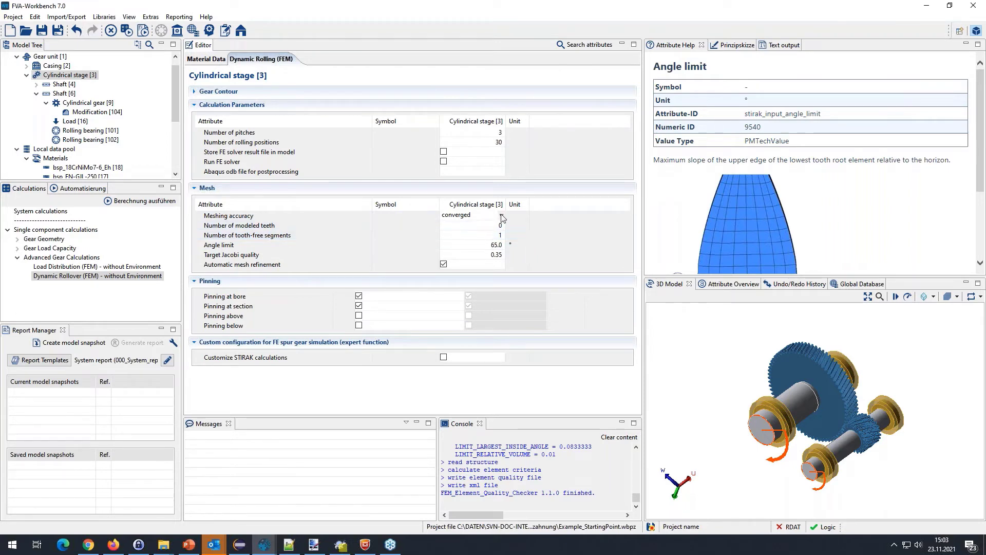
{"action": "left_click", "coordinate": [502, 216]}
{"action": "left_click", "coordinate": [491, 232]}
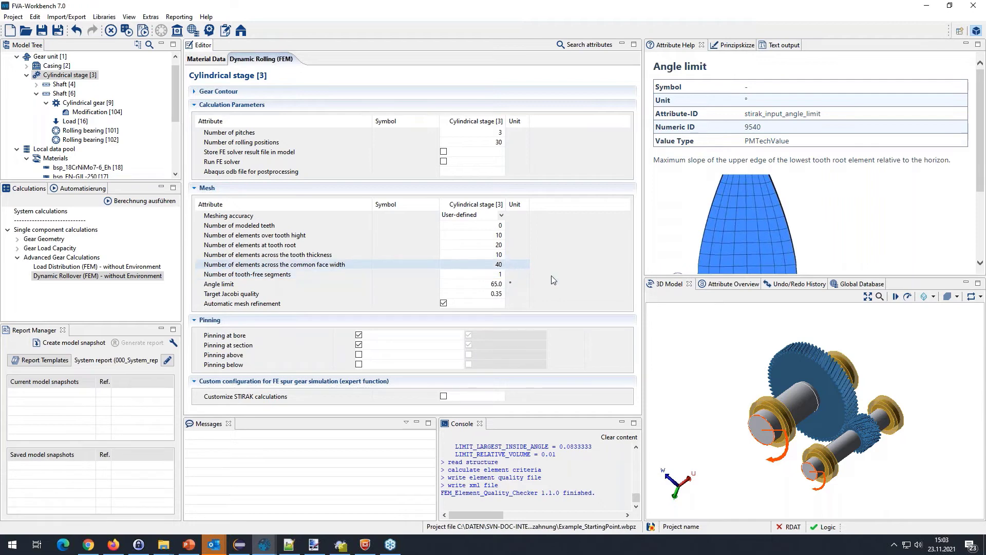
{"action": "left_click_drag", "start_coordinate": [741, 426], "coordinate": [741, 431]}
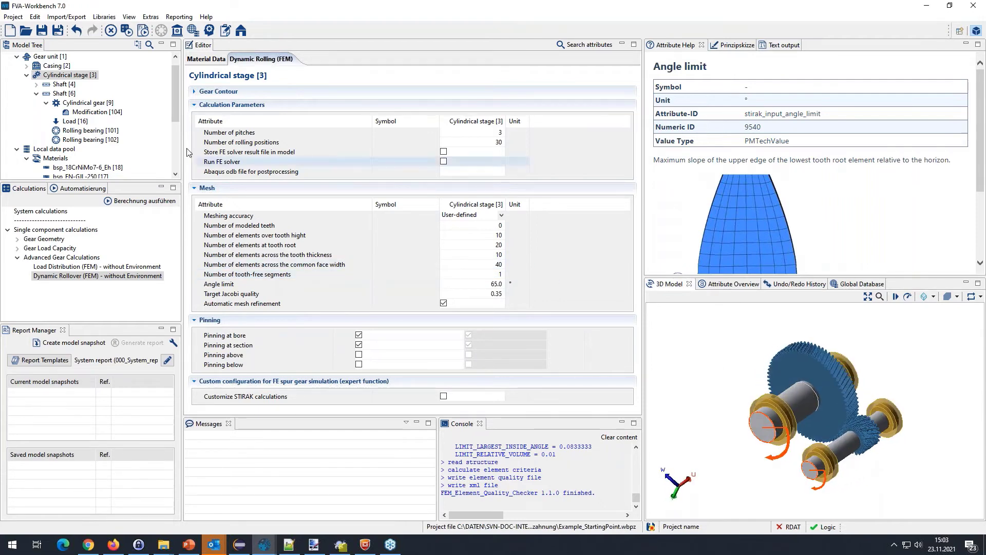
{"action": "left_click", "coordinate": [89, 104]}
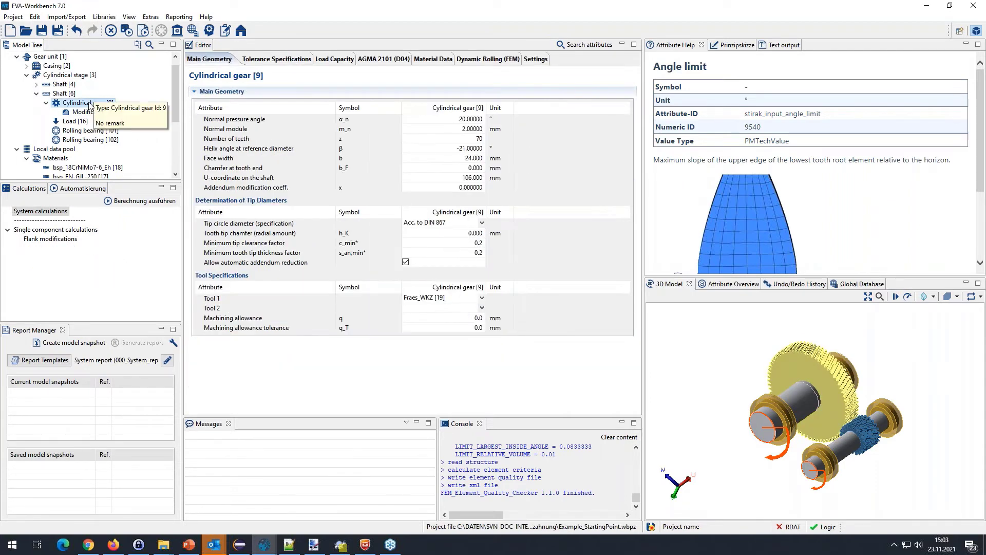
Insert a Cylindrical gear wheel body [285] under Cylindrical gear [9] and select it
{"action": "right_click", "coordinate": [89, 105]}
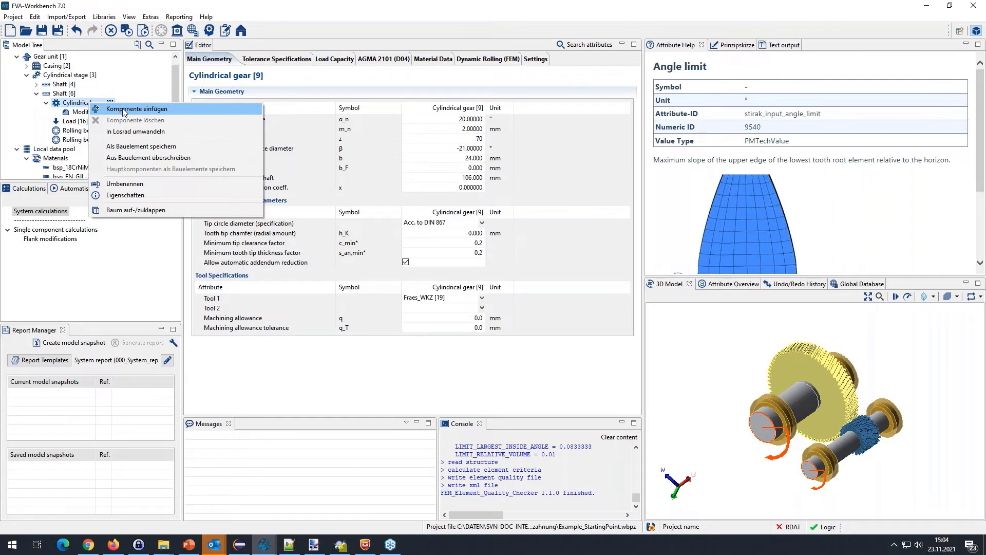
{"action": "left_click", "coordinate": [123, 110]}
{"action": "left_click", "coordinate": [415, 112]}
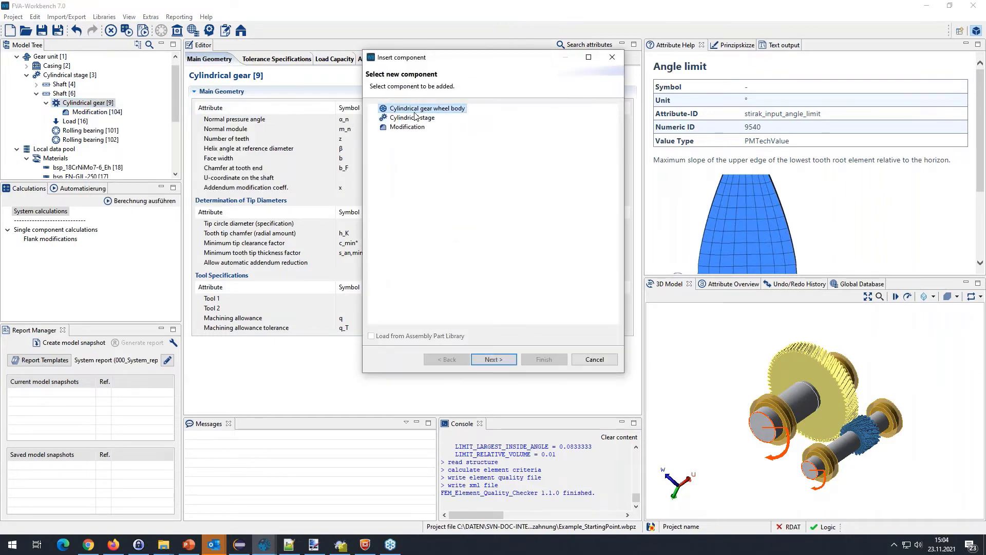
{"action": "left_click", "coordinate": [493, 359]}
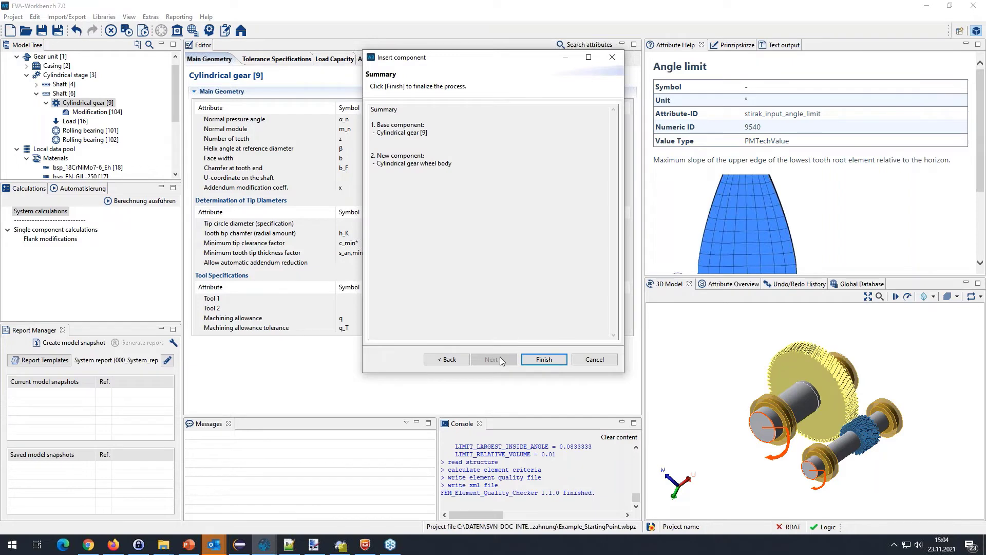
{"action": "left_click", "coordinate": [548, 361]}
{"action": "left_click", "coordinate": [102, 122]}
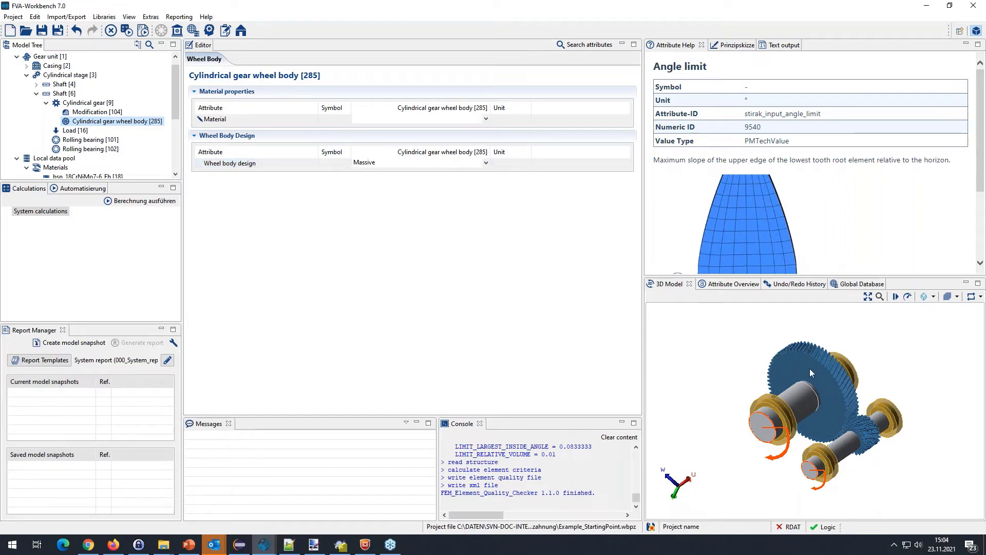
{"action": "mouse_move", "coordinate": [806, 380]}
Make the wheel body Elastic from CAD file, importing wheelBody.stp in millimetres
{"action": "left_click", "coordinate": [486, 162]}
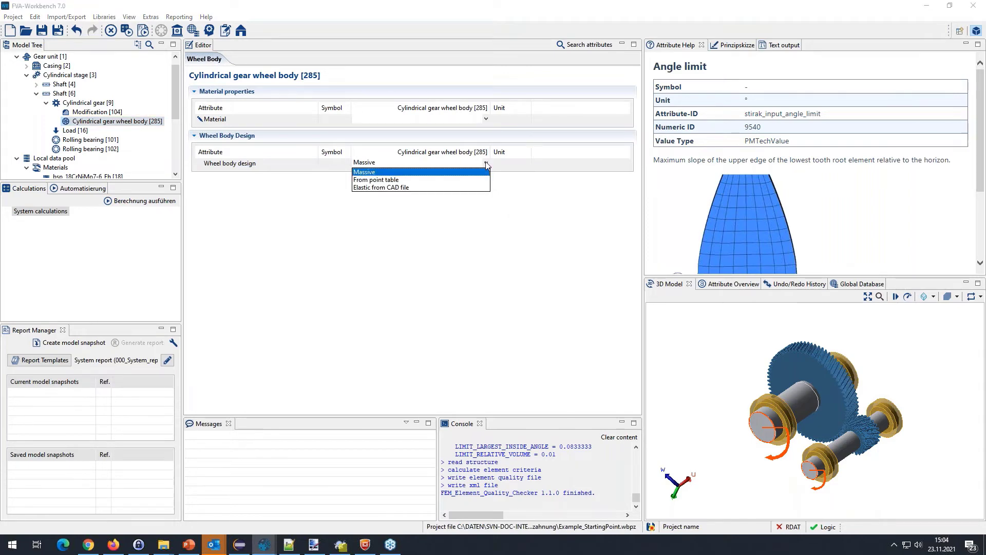
{"action": "left_click", "coordinate": [393, 188]}
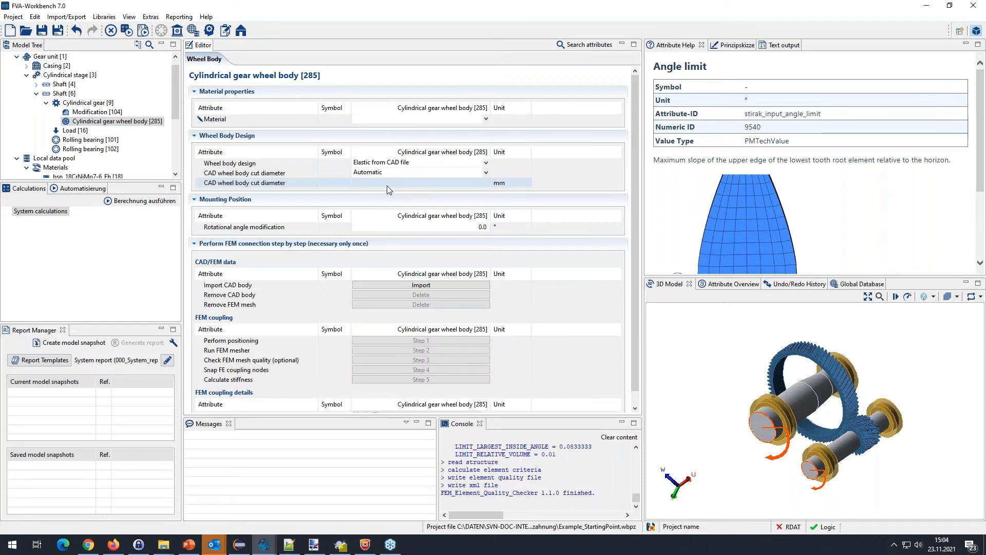
{"action": "left_click", "coordinate": [396, 284]}
{"action": "left_click", "coordinate": [200, 98]}
{"action": "left_click", "coordinate": [600, 385]}
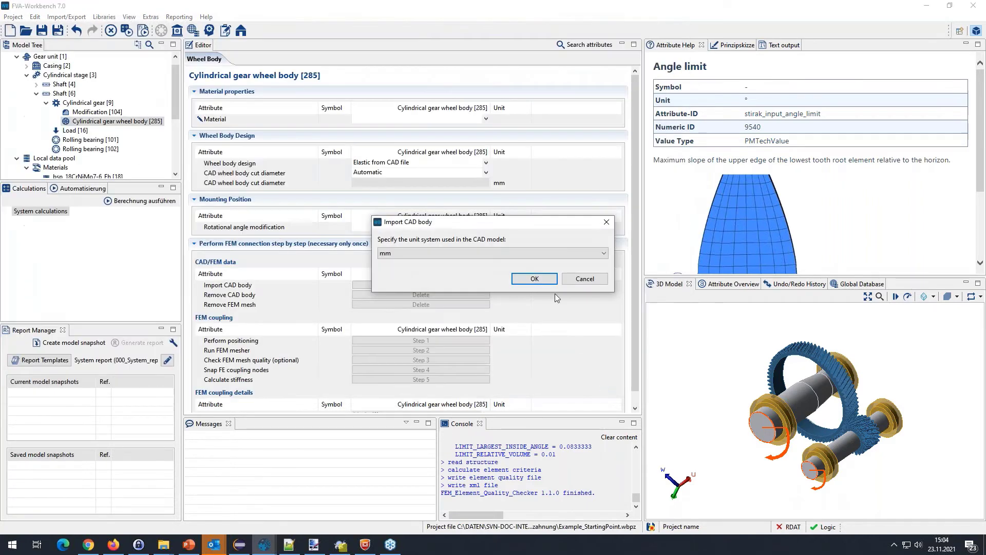
{"action": "left_click", "coordinate": [542, 284]}
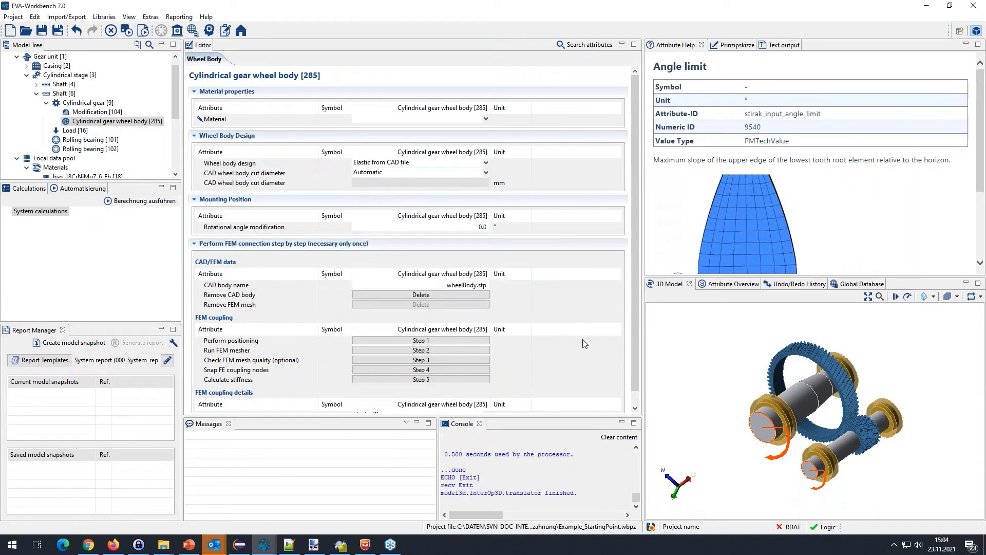
Orbit the view to face the imported spoked wheel body and begin positioning it
{"action": "left_click_drag", "start_coordinate": [819, 380], "coordinate": [794, 440]}
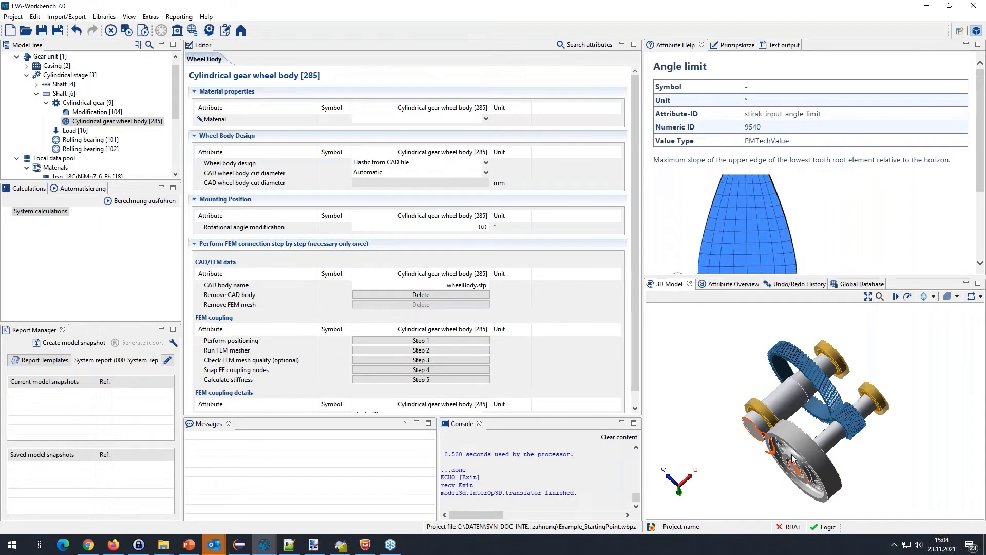
{"action": "left_click_drag", "start_coordinate": [792, 455], "coordinate": [809, 370]}
{"action": "mouse_move", "coordinate": [799, 359]}
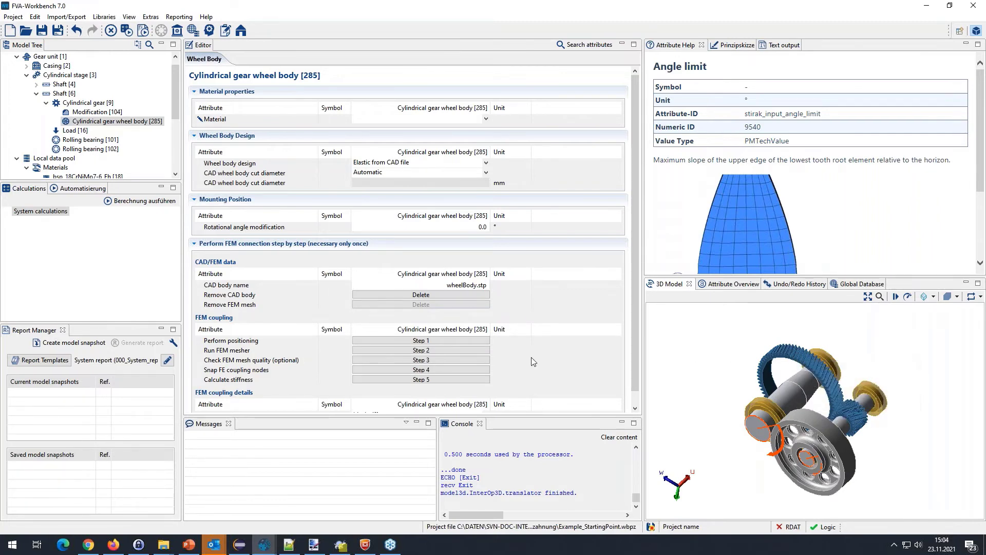
{"action": "left_click", "coordinate": [416, 342]}
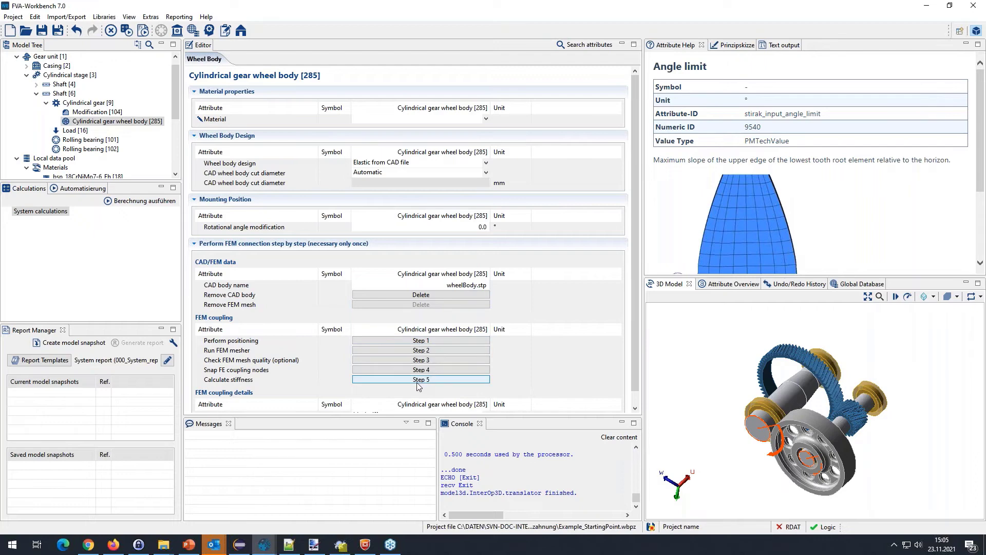
Pick reference nodes 1586, 1591 and 1597 on the wheel body for axis alignment
{"action": "left_click", "coordinate": [411, 341]}
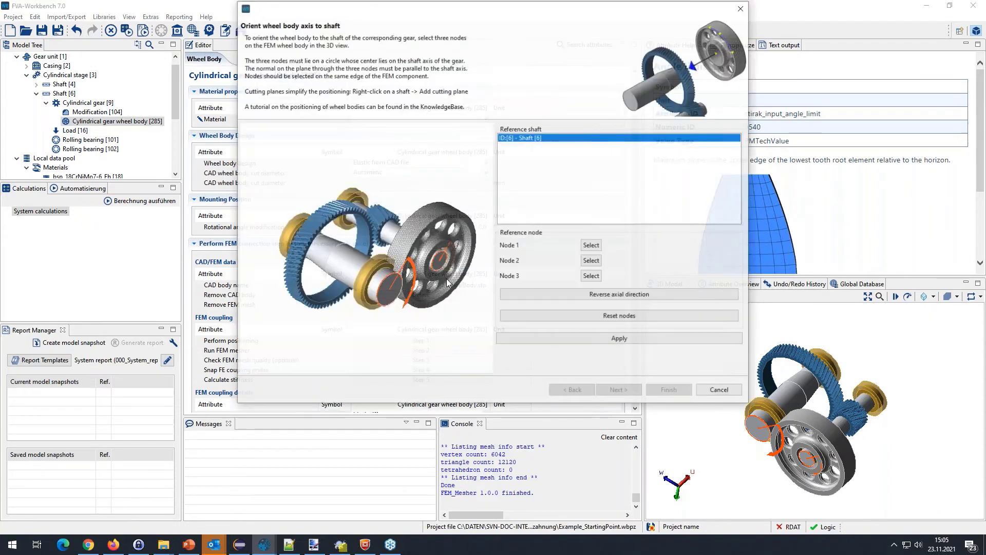
{"action": "scroll", "coordinate": [367, 264], "scroll_direction": "up", "scroll_amount": 5}
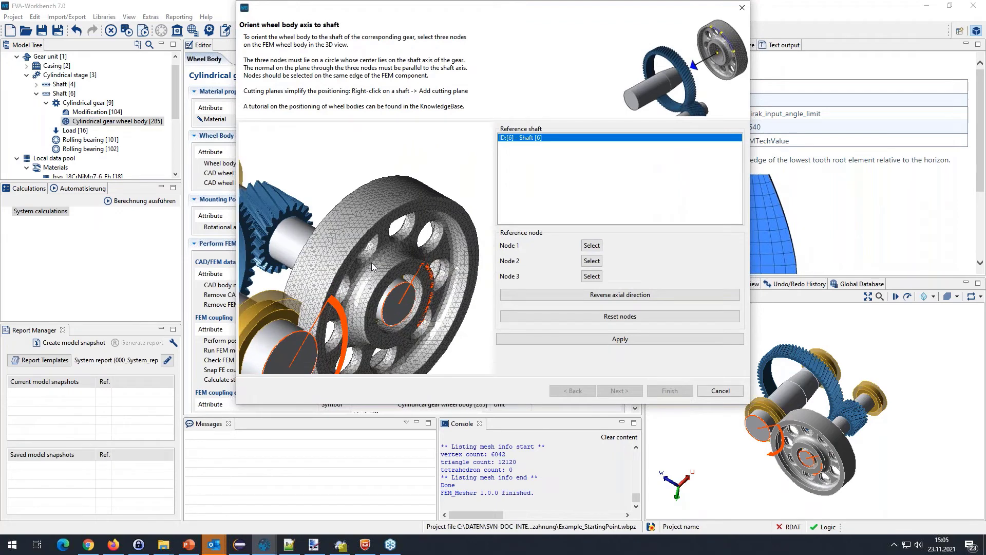
{"action": "left_click", "coordinate": [590, 246]}
{"action": "scroll", "coordinate": [366, 231], "scroll_direction": "up", "scroll_amount": 2}
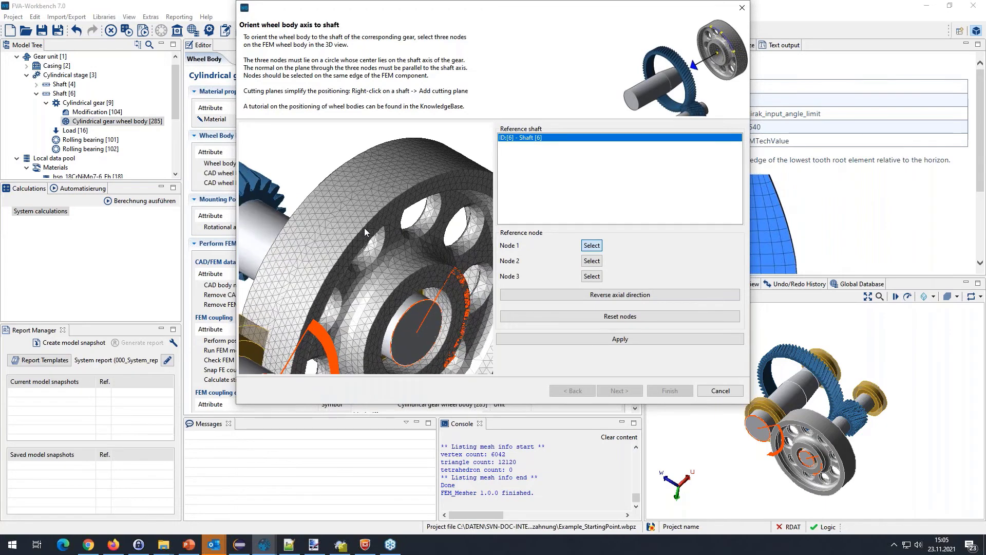
{"action": "left_click", "coordinate": [363, 228]}
{"action": "left_click", "coordinate": [591, 261]}
{"action": "left_click", "coordinate": [591, 276]}
{"action": "left_click", "coordinate": [430, 177]}
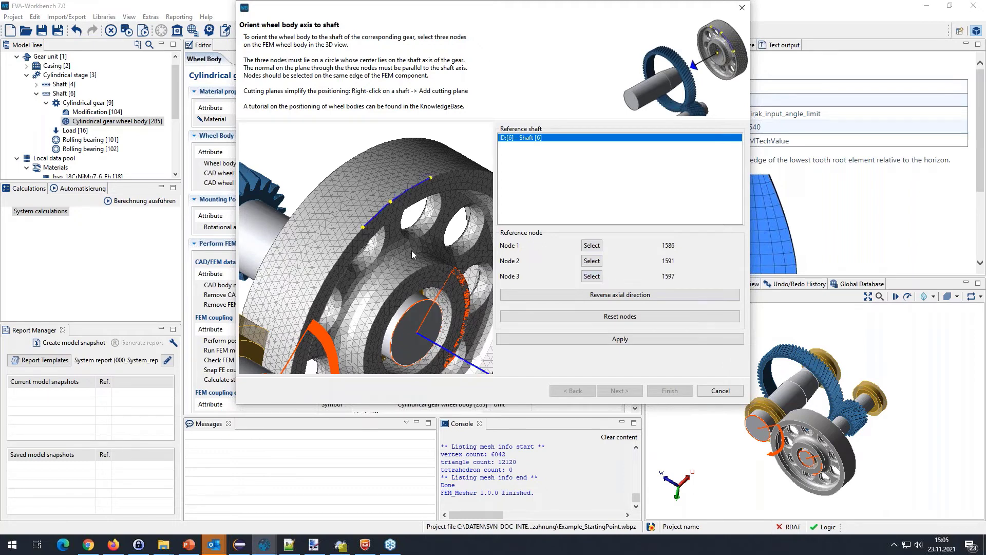
{"action": "left_click", "coordinate": [592, 276]}
Apply the axis orientation to Shaft [6] and reverse the wheel body's axial direction
{"action": "scroll", "coordinate": [380, 309], "scroll_direction": "down", "scroll_amount": 3}
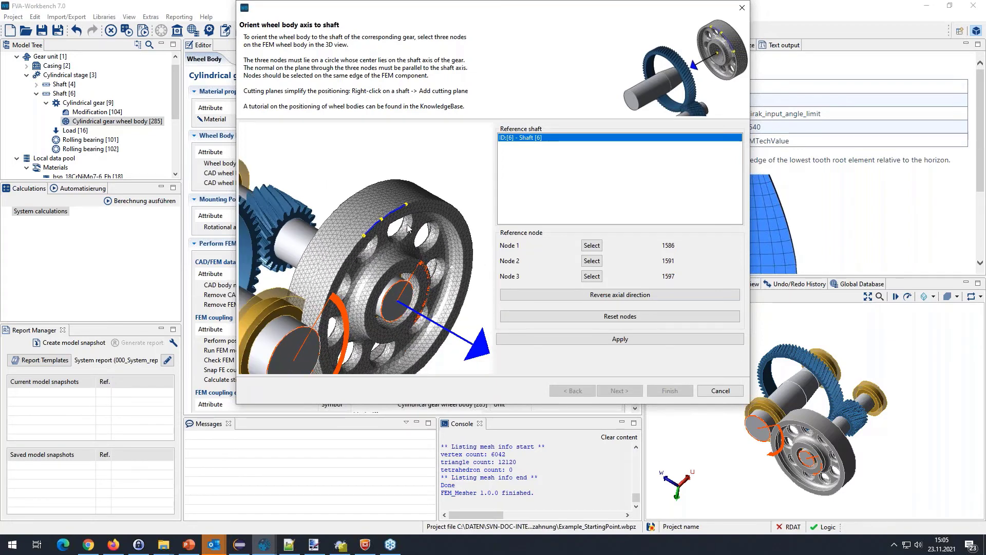
{"action": "left_click", "coordinate": [596, 339]}
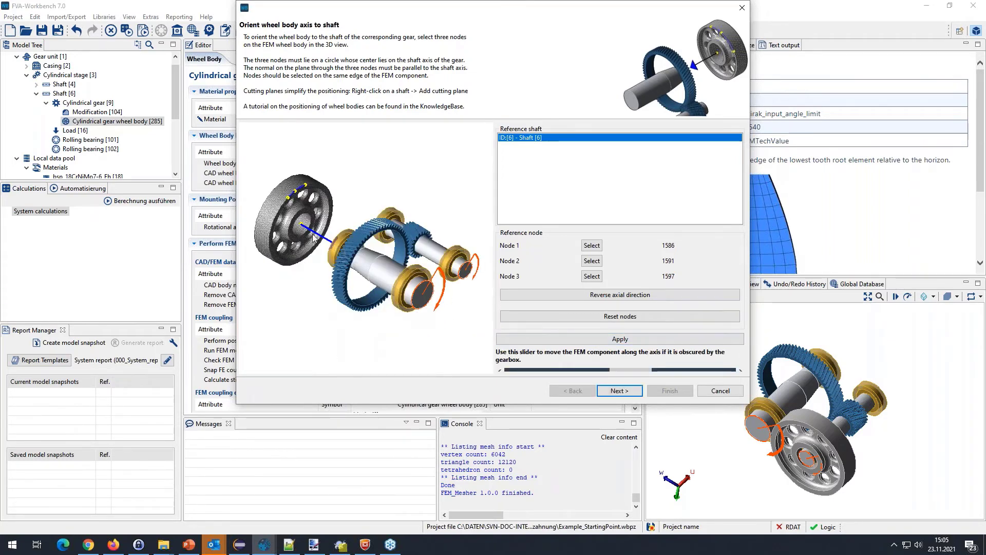
{"action": "left_click_drag", "start_coordinate": [324, 262], "coordinate": [333, 292]}
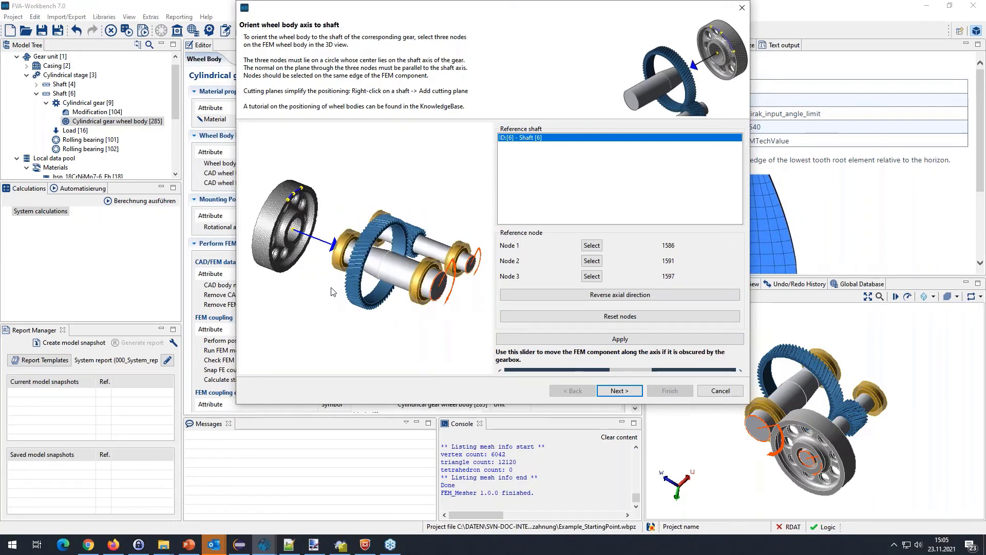
{"action": "left_click", "coordinate": [605, 296]}
{"action": "left_click", "coordinate": [605, 297]}
{"action": "left_click", "coordinate": [605, 297]}
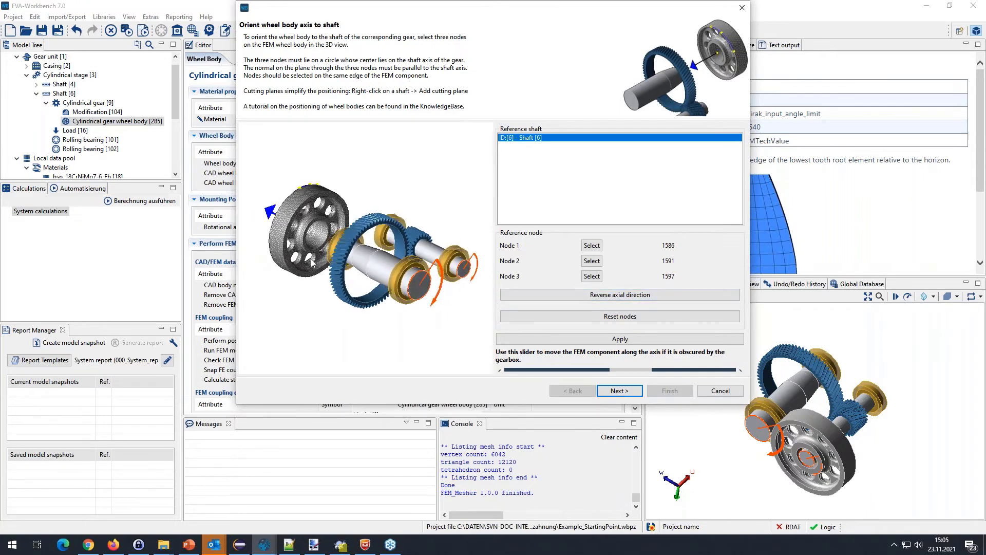
Set node 5296 on the wheel body as the axial reference node
{"action": "left_click", "coordinate": [620, 391]}
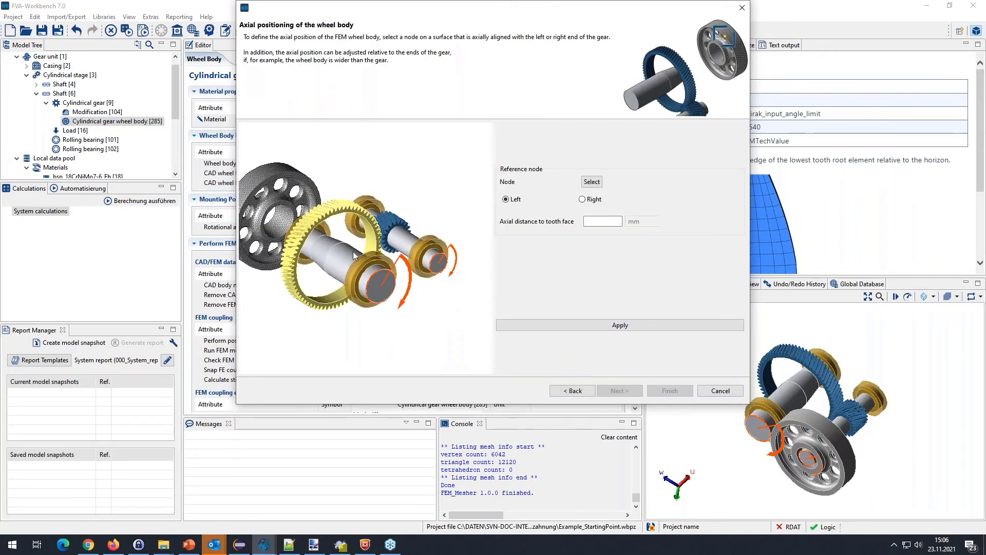
{"action": "left_click", "coordinate": [591, 182]}
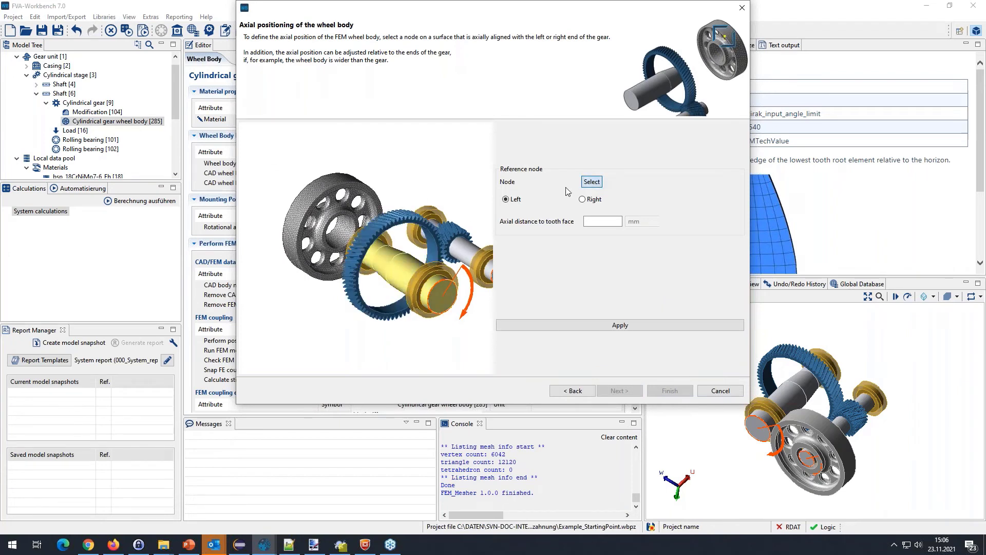
{"action": "left_click", "coordinate": [333, 191]}
{"action": "left_click", "coordinate": [583, 325]}
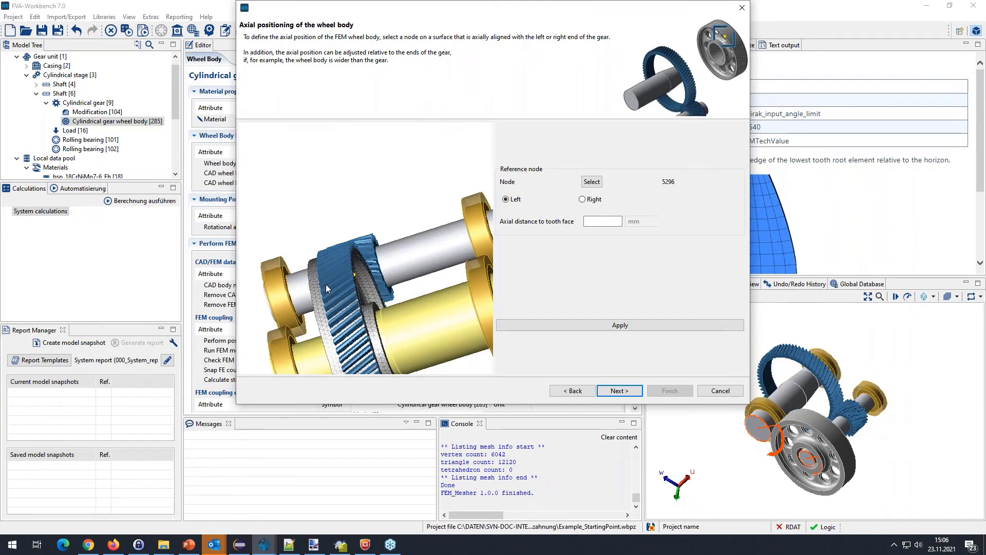
Position the wheel body -4 mm from the gear's left tooth face
{"action": "scroll", "coordinate": [351, 279], "scroll_direction": "up", "scroll_amount": 3}
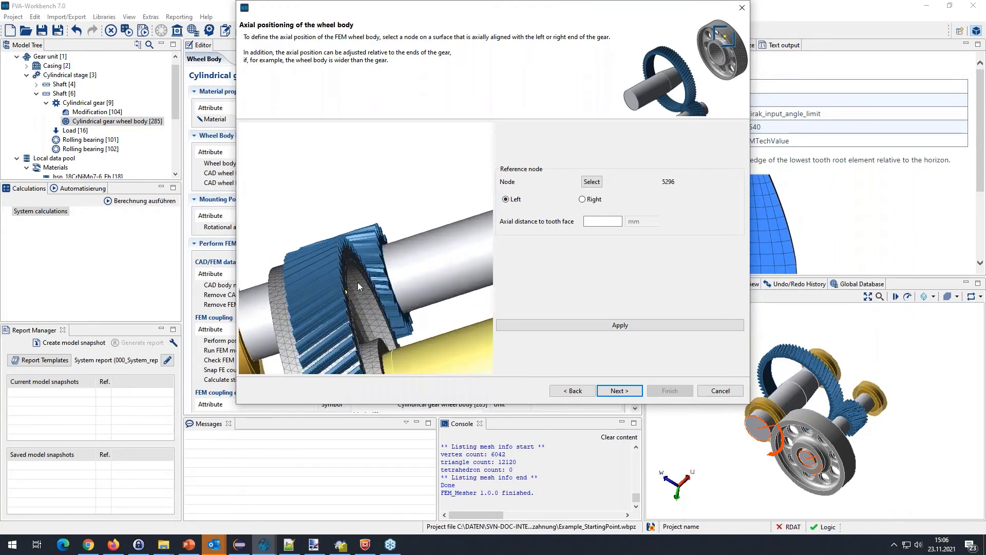
{"action": "left_click", "coordinate": [595, 221]}
{"action": "left_click_drag", "start_coordinate": [321, 258], "coordinate": [325, 255]}
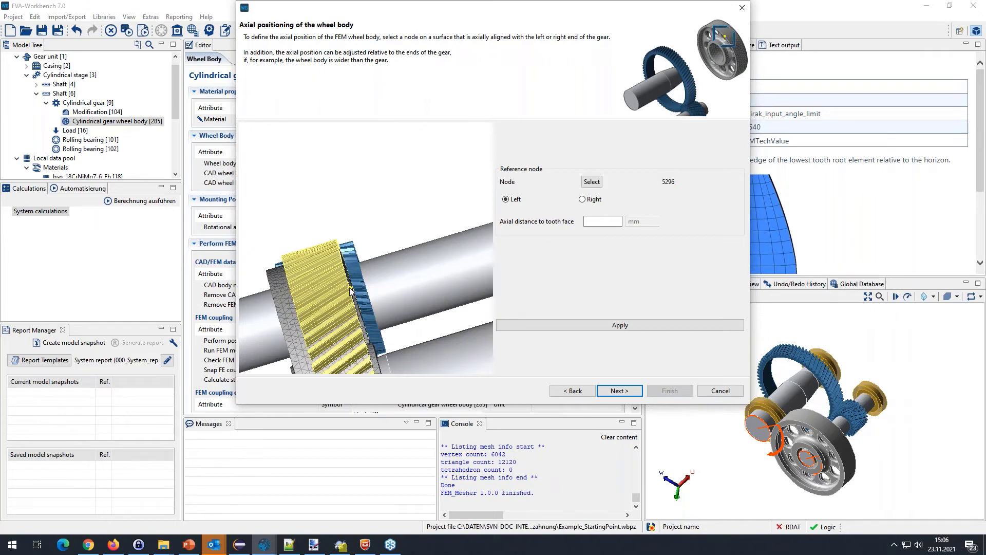
{"action": "left_click", "coordinate": [583, 200]}
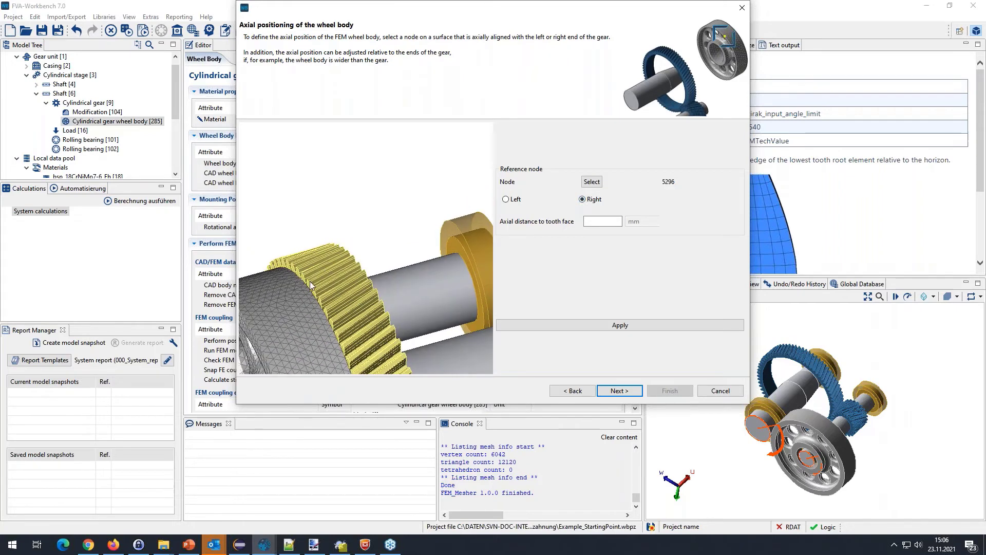
{"action": "left_click", "coordinate": [506, 199]}
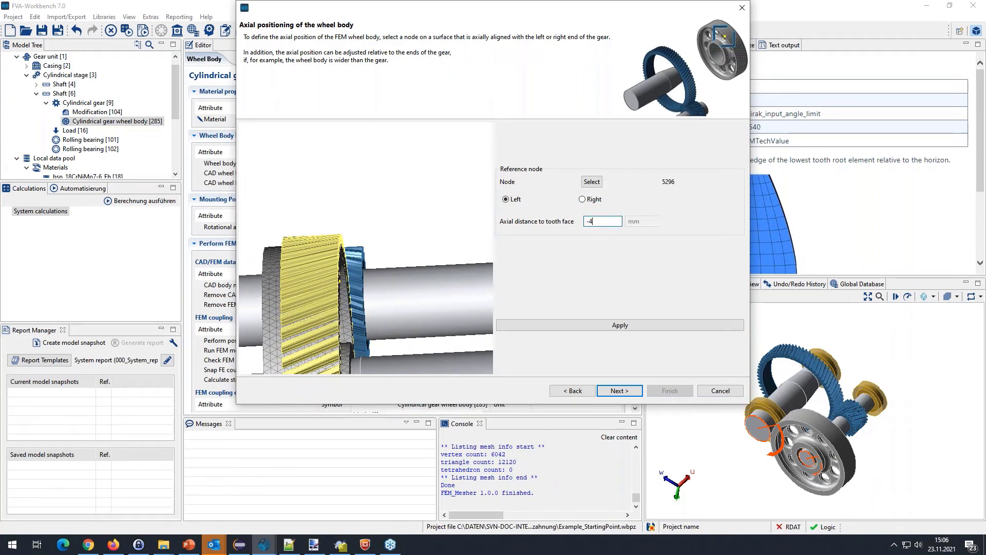
{"action": "left_click", "coordinate": [619, 325]}
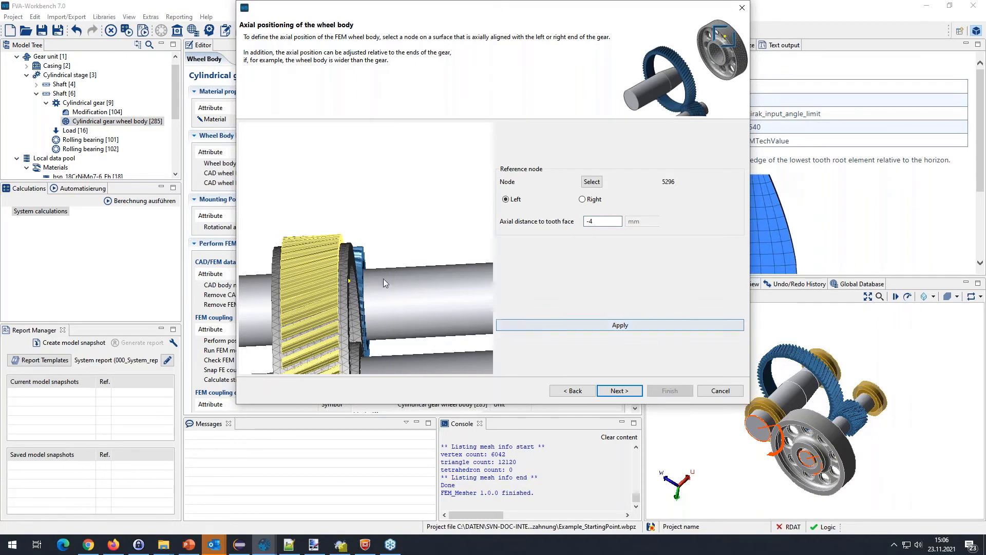
{"action": "left_click_drag", "start_coordinate": [312, 223], "coordinate": [332, 268]}
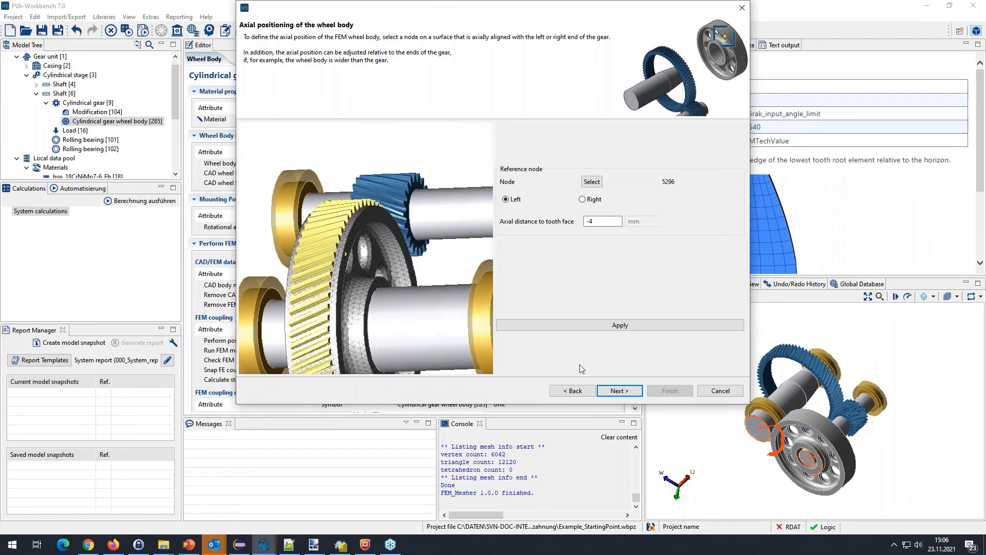
{"action": "left_click", "coordinate": [619, 390]}
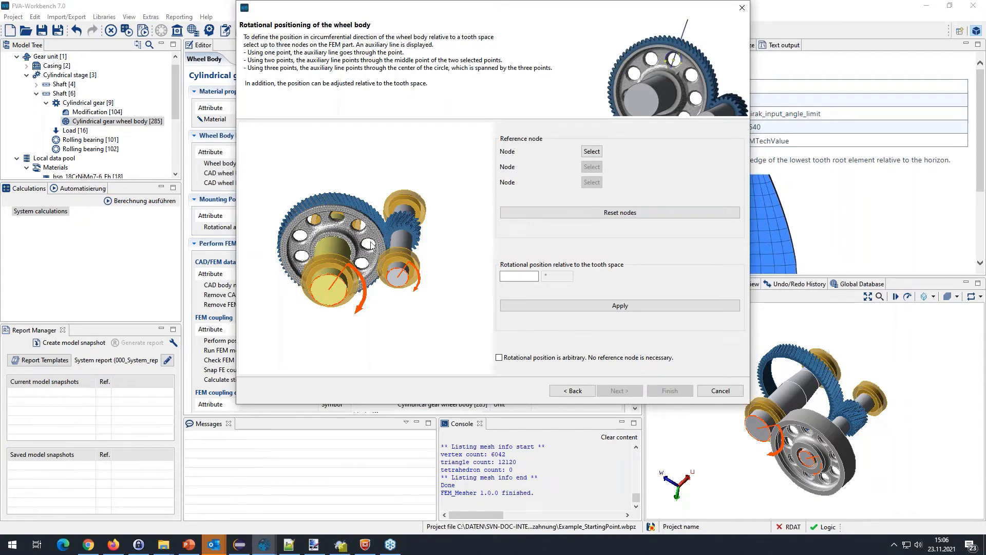
Require a reference node for rotational position and pick node 215 near the tooth space
{"action": "left_click", "coordinate": [498, 358]}
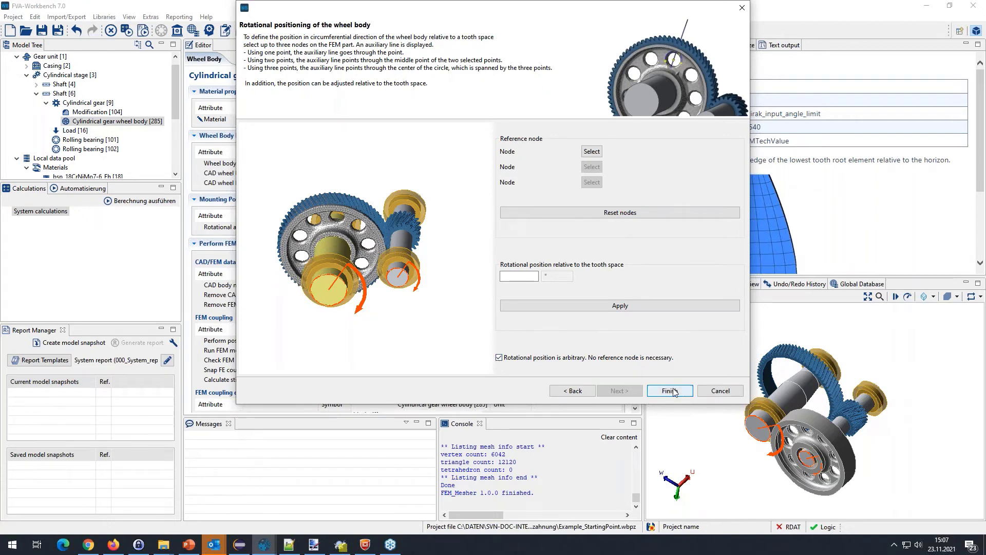
{"action": "left_click", "coordinate": [499, 357]}
{"action": "scroll", "coordinate": [354, 254], "scroll_direction": "up", "scroll_amount": 10}
{"action": "scroll", "coordinate": [354, 263], "scroll_direction": "up", "scroll_amount": 3}
{"action": "left_click", "coordinate": [592, 151]}
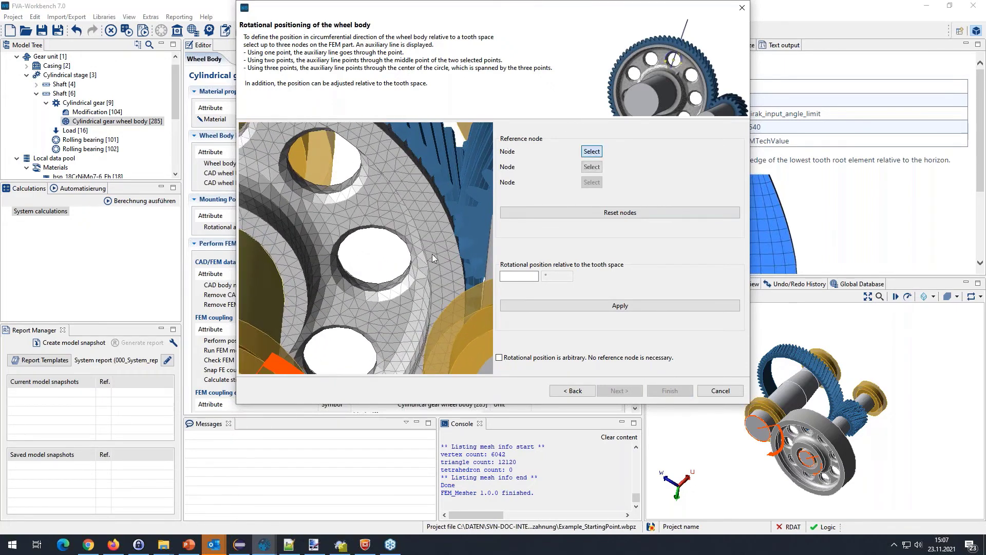
{"action": "left_click", "coordinate": [353, 297]}
Hide the pinion and another obstructing component from the preview
{"action": "left_click_drag", "start_coordinate": [416, 239], "coordinate": [346, 275]}
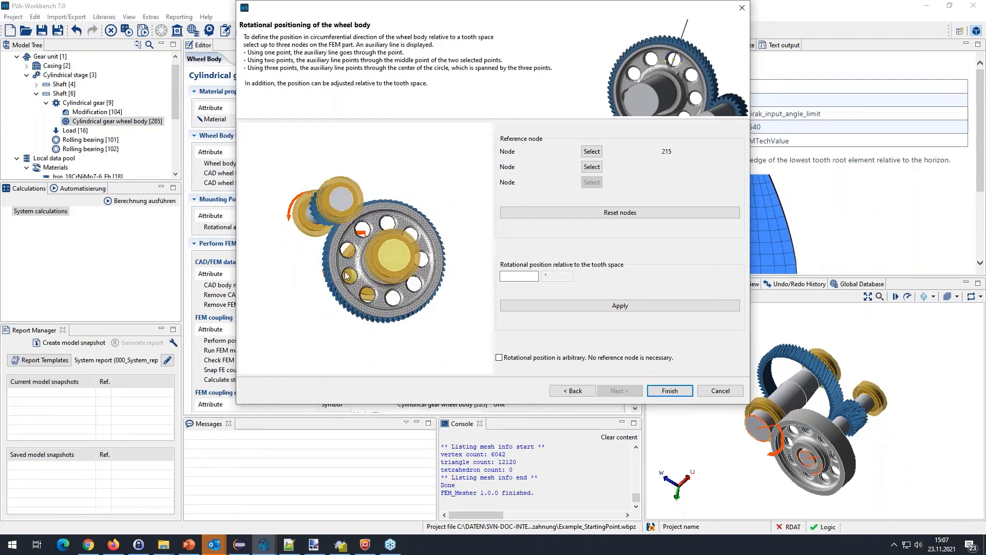
{"action": "left_click_drag", "start_coordinate": [325, 218], "coordinate": [354, 198]}
{"action": "right_click", "coordinate": [322, 191]}
{"action": "left_click", "coordinate": [356, 210]}
{"action": "right_click", "coordinate": [355, 199]}
{"action": "left_click", "coordinate": [380, 218]}
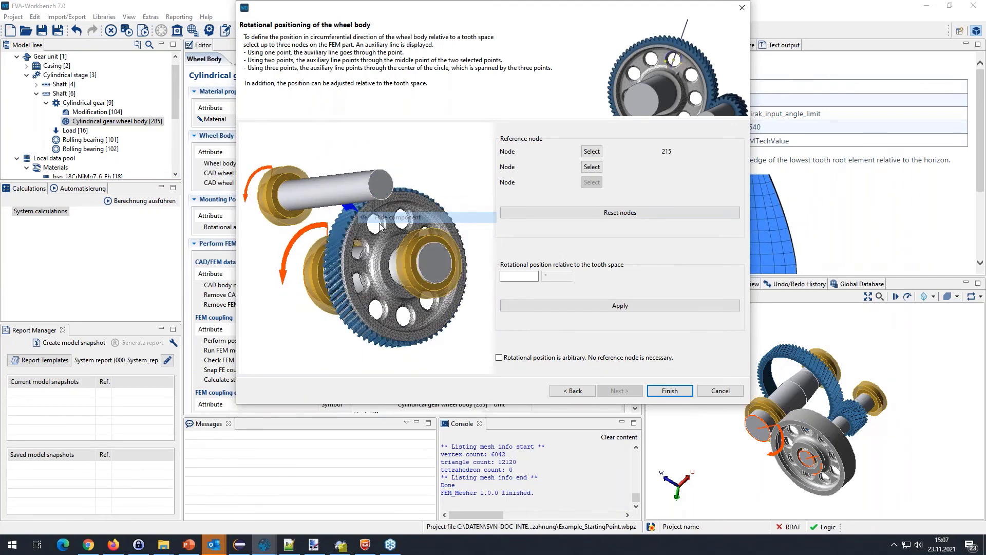
Enter and apply a 0.7 rotational offset relative to the tooth space
{"action": "scroll", "coordinate": [380, 226], "scroll_direction": "up", "scroll_amount": 5}
{"action": "scroll", "coordinate": [300, 261], "scroll_direction": "up", "scroll_amount": 5}
{"action": "scroll", "coordinate": [390, 225], "scroll_direction": "up", "scroll_amount": 5}
{"action": "scroll", "coordinate": [403, 274], "scroll_direction": "down", "scroll_amount": 3}
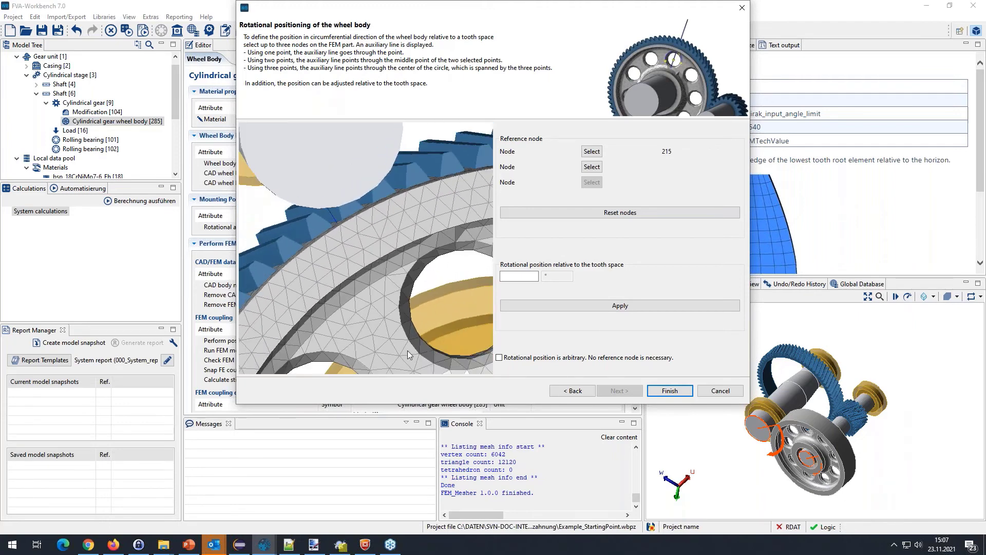
{"action": "scroll", "coordinate": [343, 243], "scroll_direction": "up", "scroll_amount": 5}
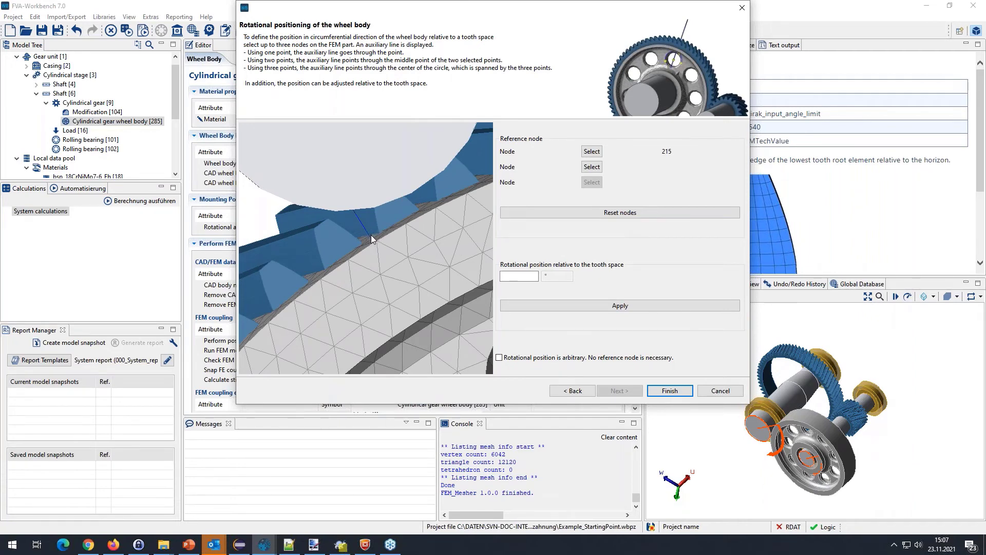
{"action": "left_click", "coordinate": [508, 277]}
{"action": "left_click", "coordinate": [567, 306]}
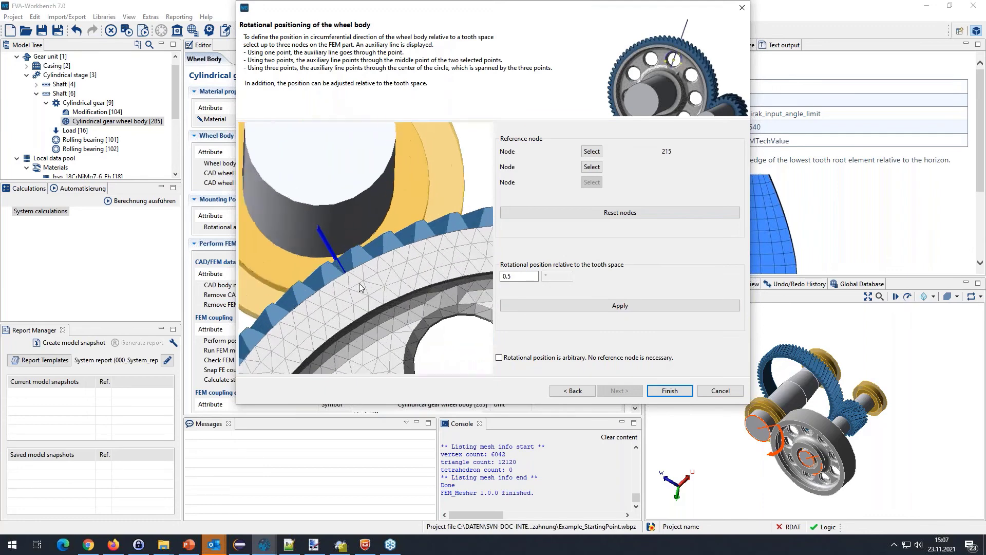
{"action": "left_click", "coordinate": [545, 307]}
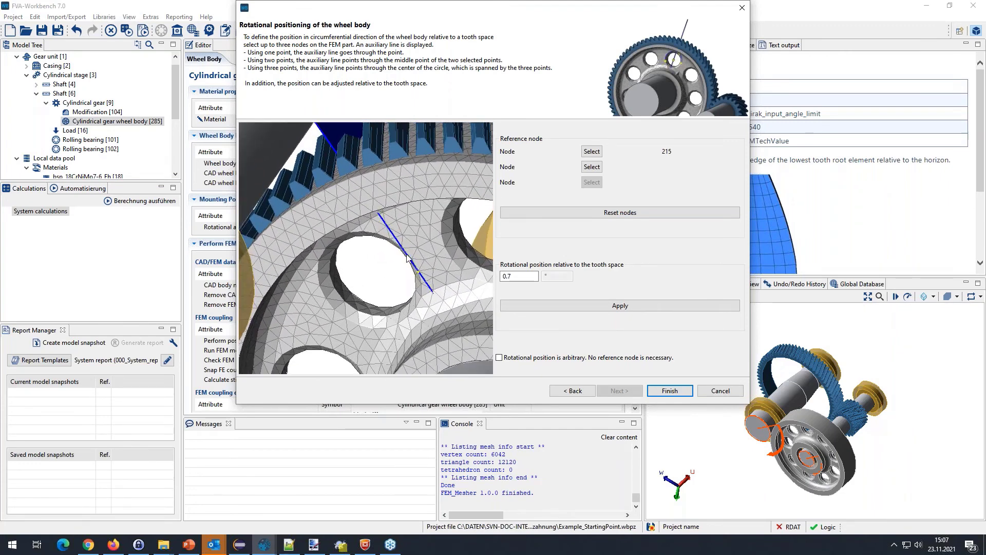
Add hole-edge nodes 199 and 196 as the second and third rotational reference nodes
{"action": "left_click", "coordinate": [592, 167]}
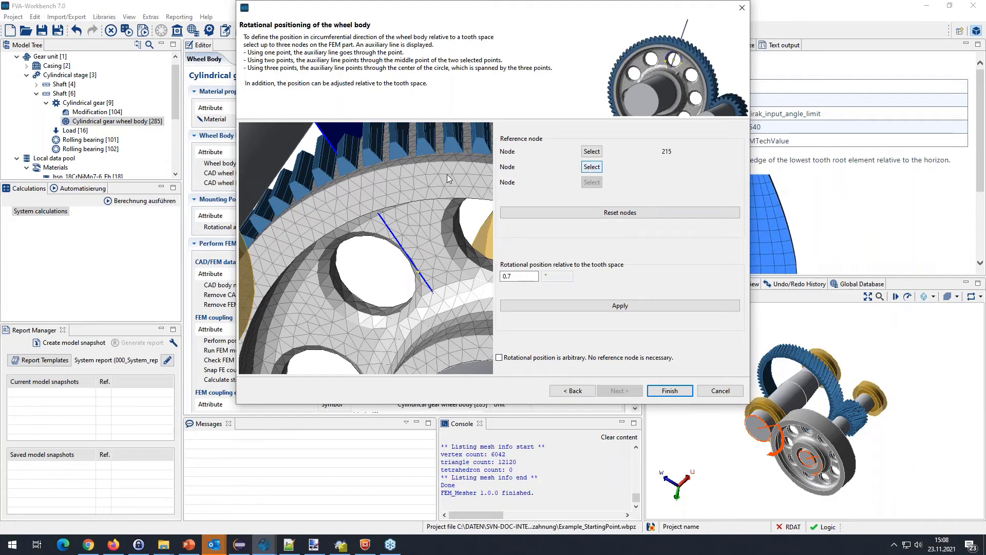
{"action": "left_click", "coordinate": [591, 167]}
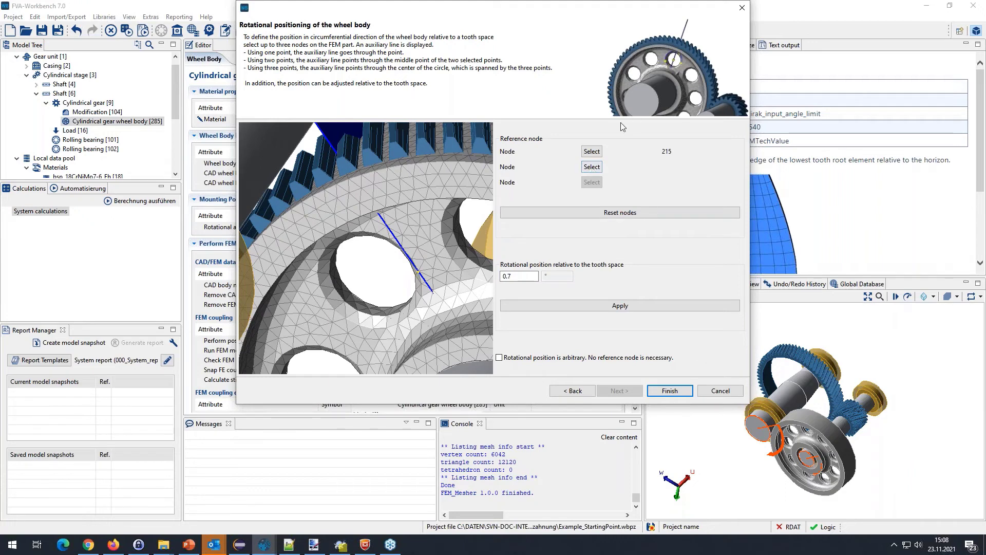
{"action": "left_click", "coordinate": [334, 314]}
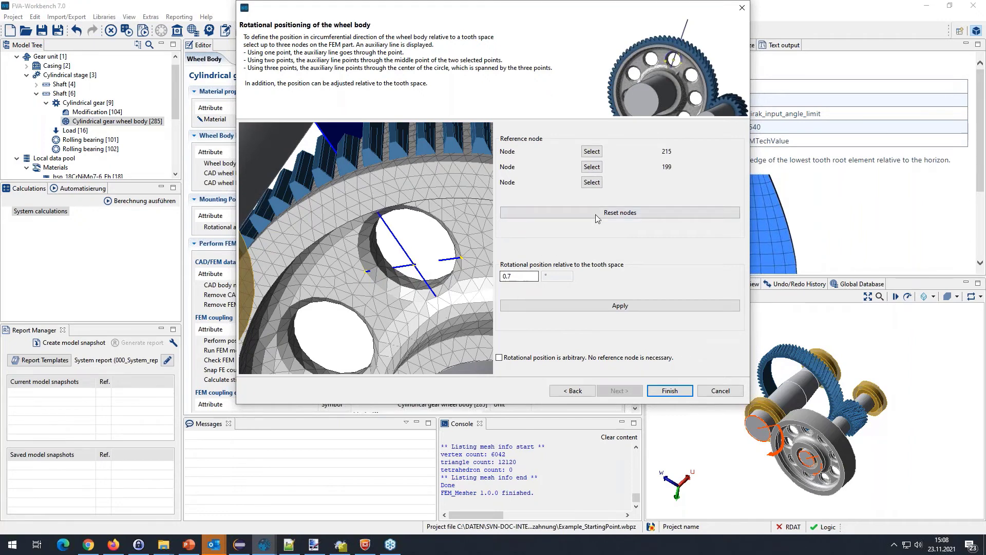
{"action": "left_click", "coordinate": [592, 182]}
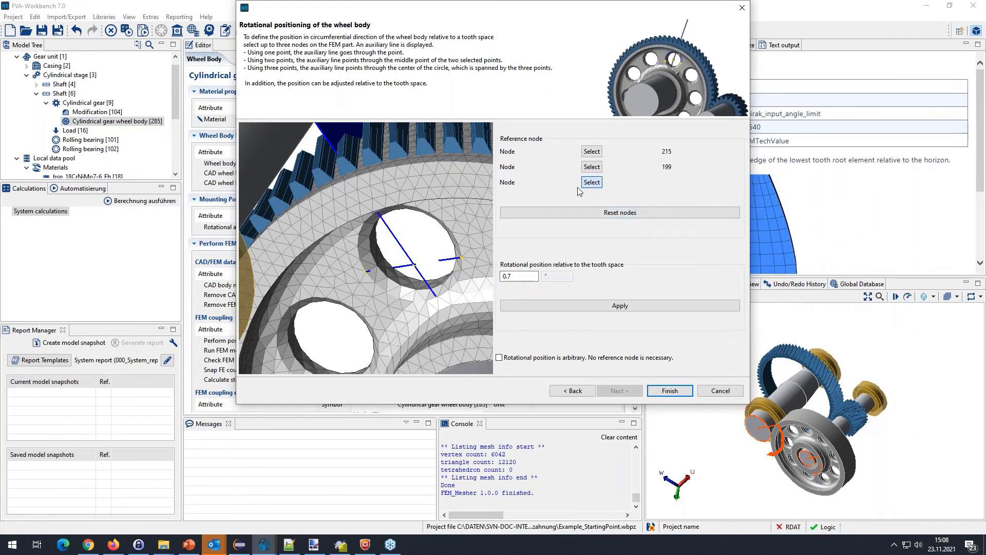
{"action": "left_click", "coordinate": [357, 236]}
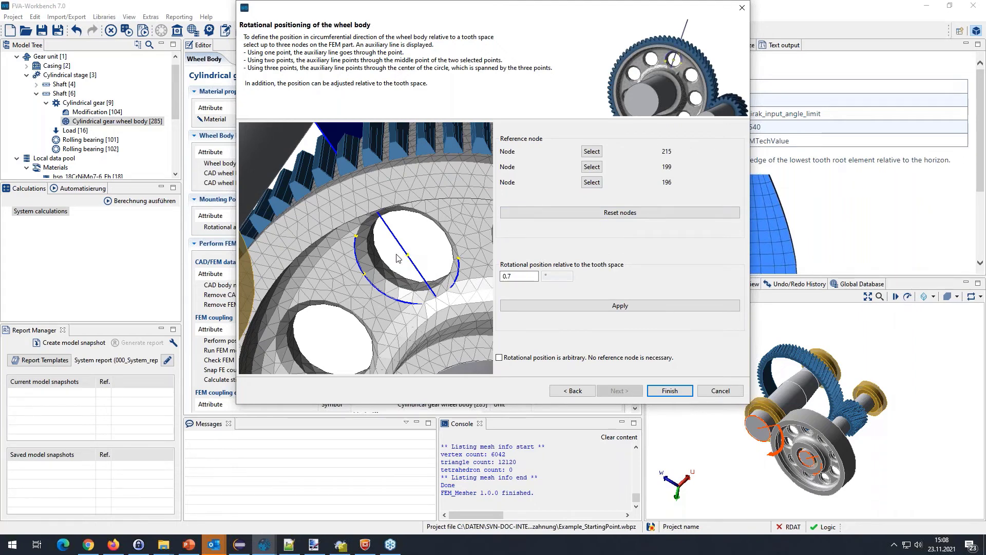
{"action": "left_click_drag", "start_coordinate": [356, 240], "coordinate": [370, 194]}
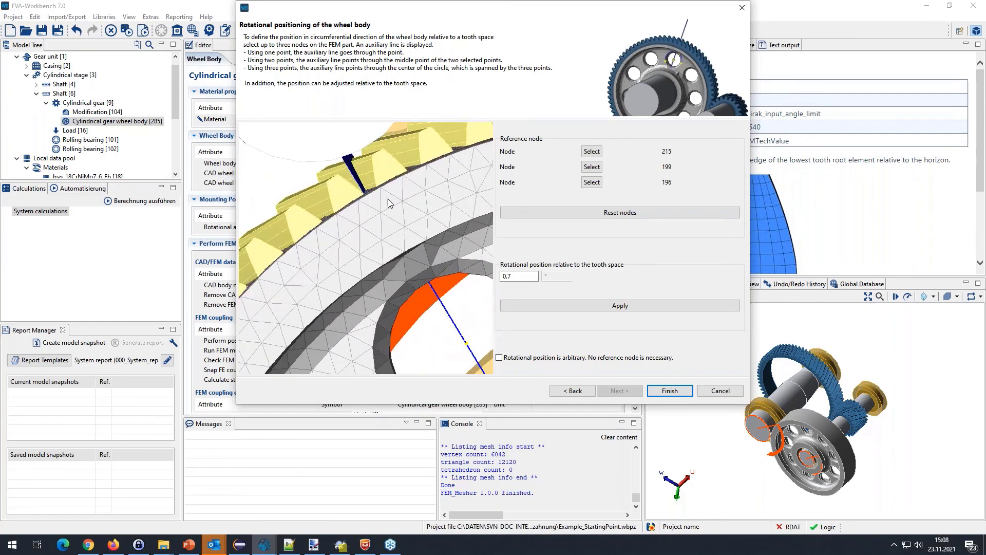
Keep 0.7 relative to the tooth space and finish the wheel body positioning
{"action": "left_click", "coordinate": [518, 277]}
{"action": "scroll", "coordinate": [427, 266], "scroll_direction": "down", "scroll_amount": 2}
{"action": "left_click", "coordinate": [670, 391]}
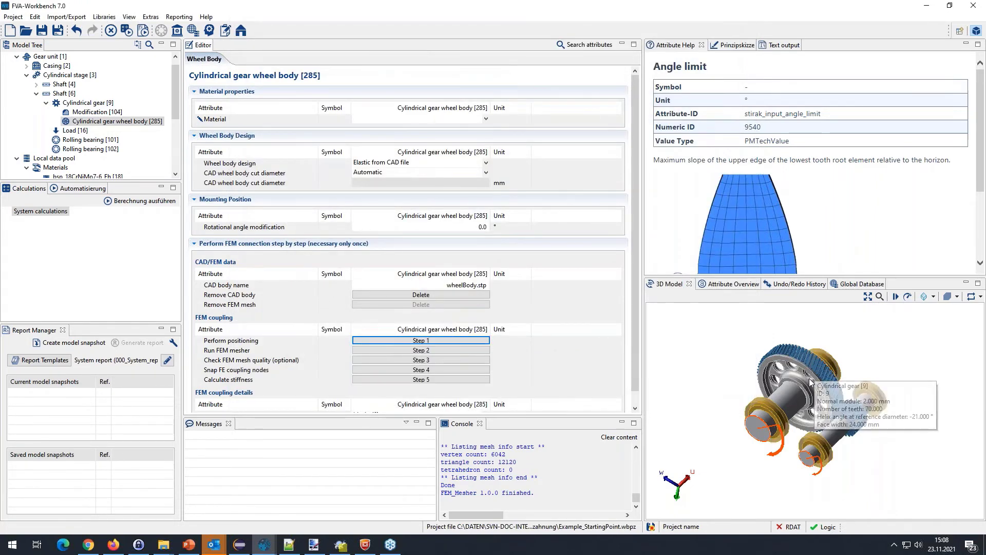
Start Step 2 to run the FEM mesher on the wheel body
{"action": "left_click", "coordinate": [417, 351]}
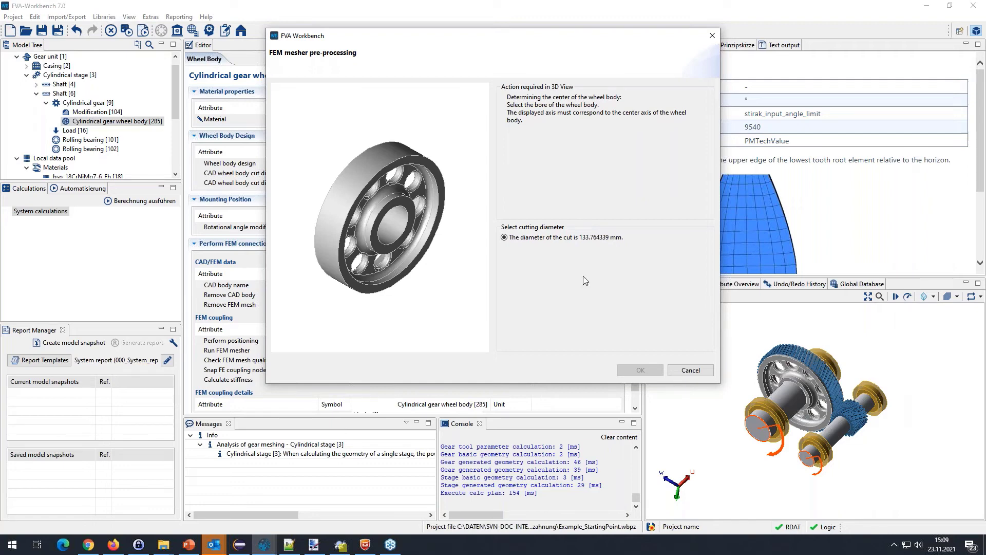
Set the centre axis through the wheel body bore, confirming the 133.764339 mm cut diameter
{"action": "left_click", "coordinate": [367, 163]}
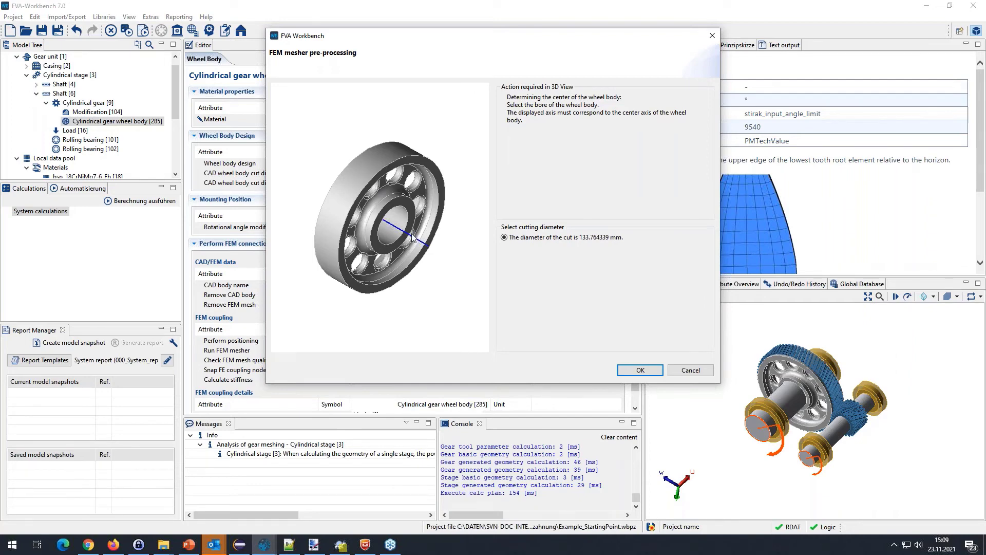
{"action": "left_click", "coordinate": [417, 184]}
{"action": "left_click", "coordinate": [421, 211]}
{"action": "left_click", "coordinate": [388, 230]}
{"action": "left_click", "coordinate": [639, 371]}
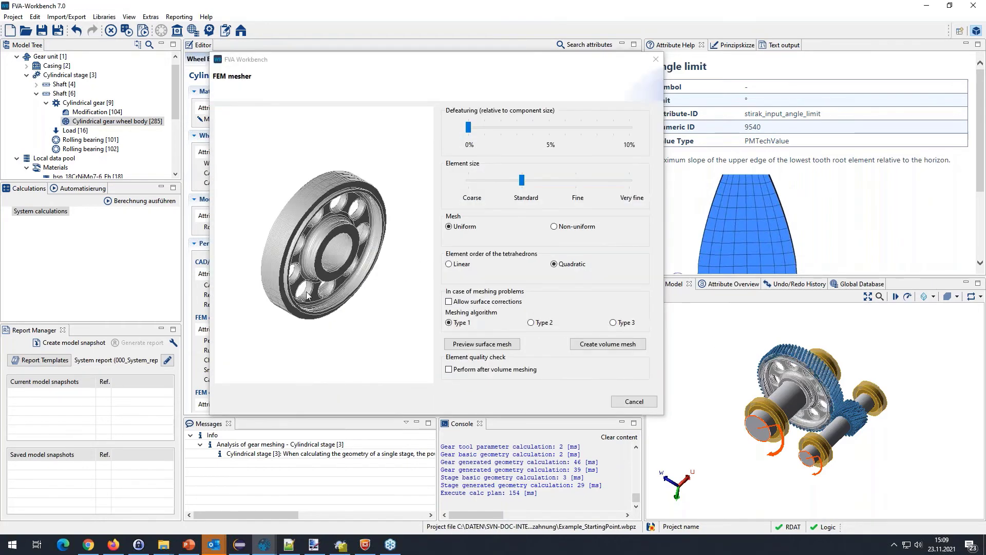
Generate a uniform, standard-size quadratic tetrahedron mesh of the wheel body (6099 tetrahedrons)
{"action": "scroll", "coordinate": [298, 268], "scroll_direction": "up", "scroll_amount": 5}
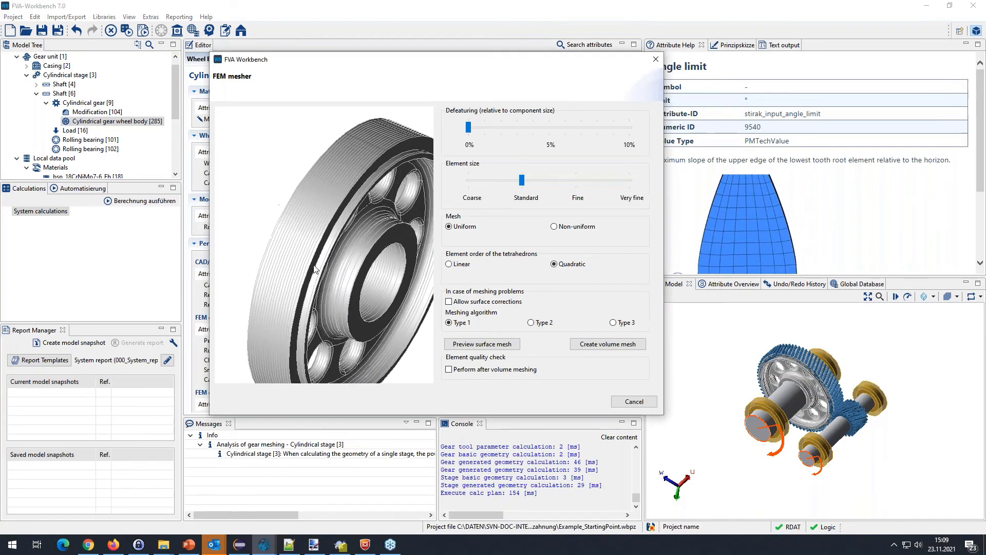
{"action": "mouse_move", "coordinate": [313, 250]}
{"action": "left_mouse_down"}
{"action": "mouse_move", "coordinate": [296, 247]}
{"action": "mouse_move", "coordinate": [306, 242]}
{"action": "left_mouse_up"}
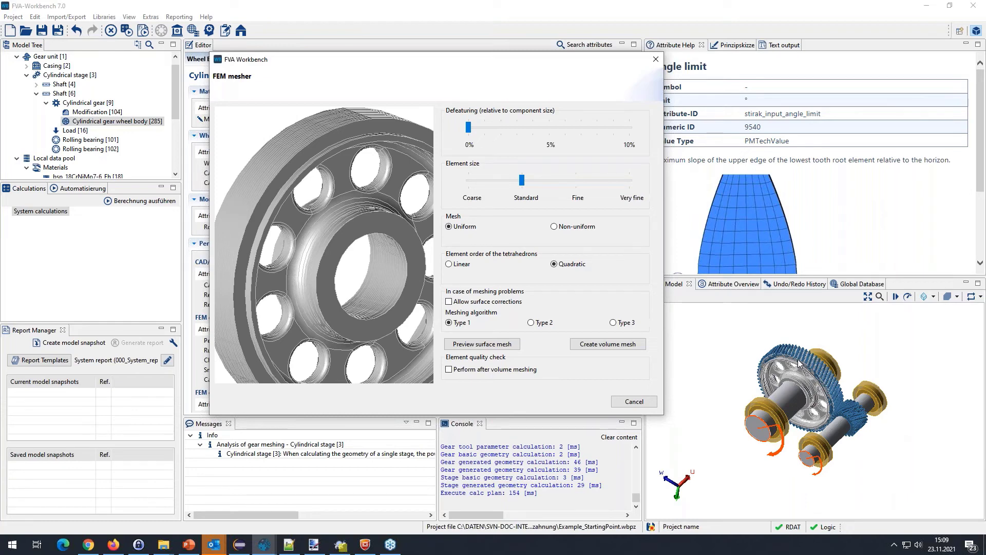
{"action": "left_click", "coordinate": [455, 264]}
{"action": "left_click", "coordinate": [598, 344]}
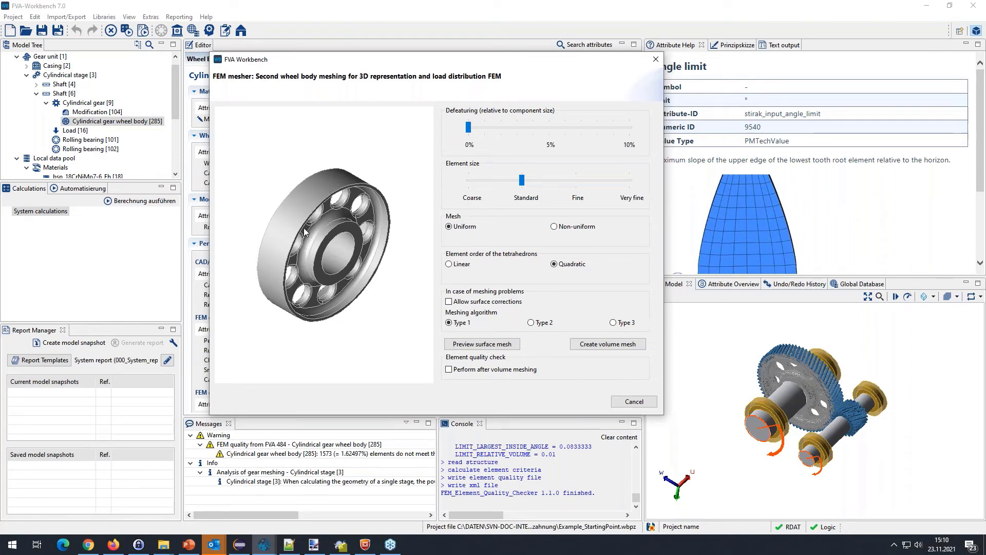
{"action": "left_click", "coordinate": [600, 345]}
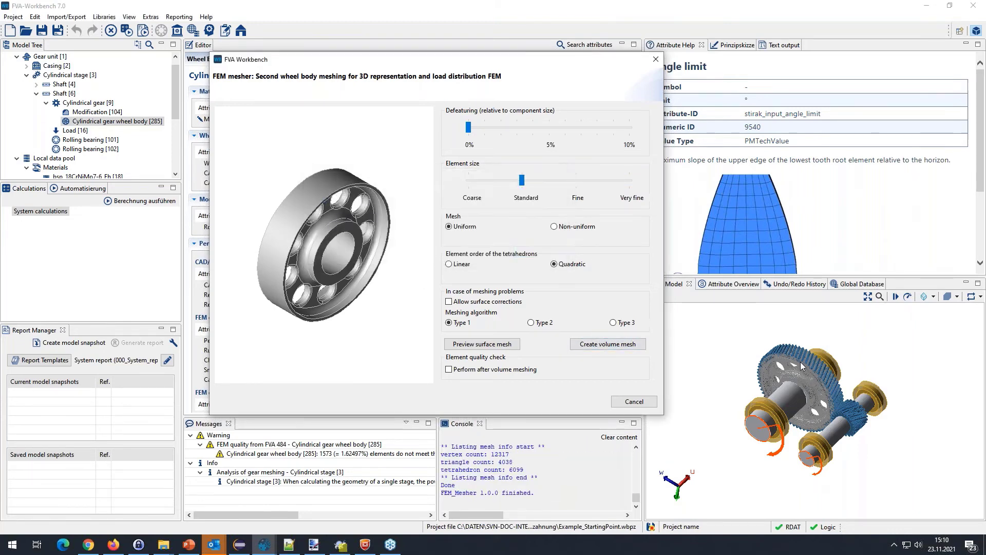
Reorient the model and start Step 4, snapping FE coupling nodes at 0.1 % tolerance
{"action": "scroll", "coordinate": [794, 363], "scroll_direction": "up", "scroll_amount": 8}
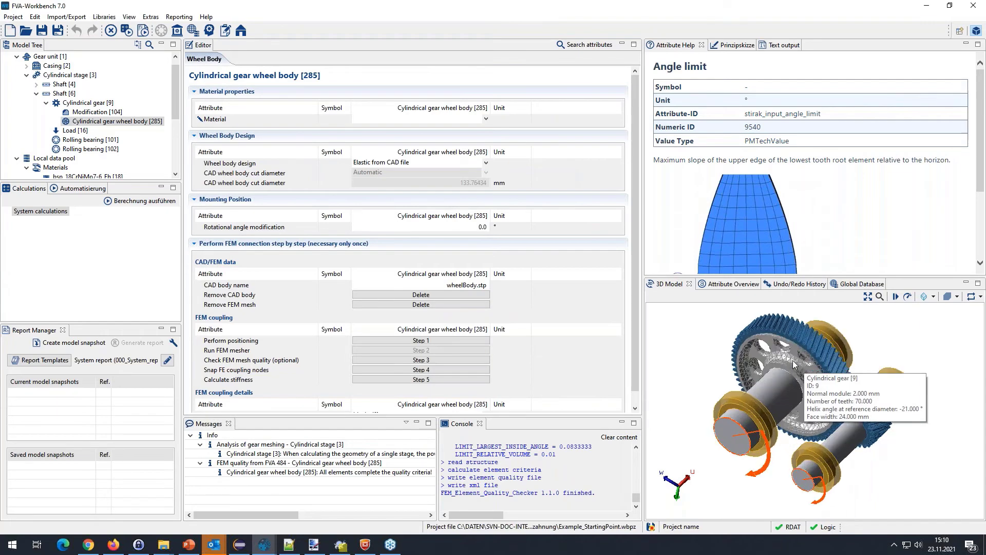
{"action": "left_click_drag", "start_coordinate": [781, 393], "coordinate": [760, 368]}
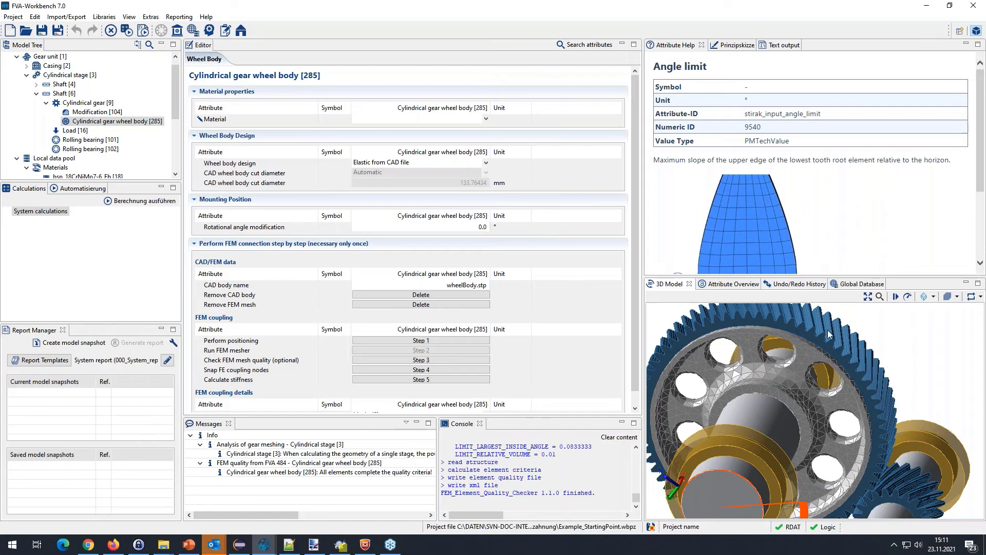
{"action": "left_click", "coordinate": [422, 370]}
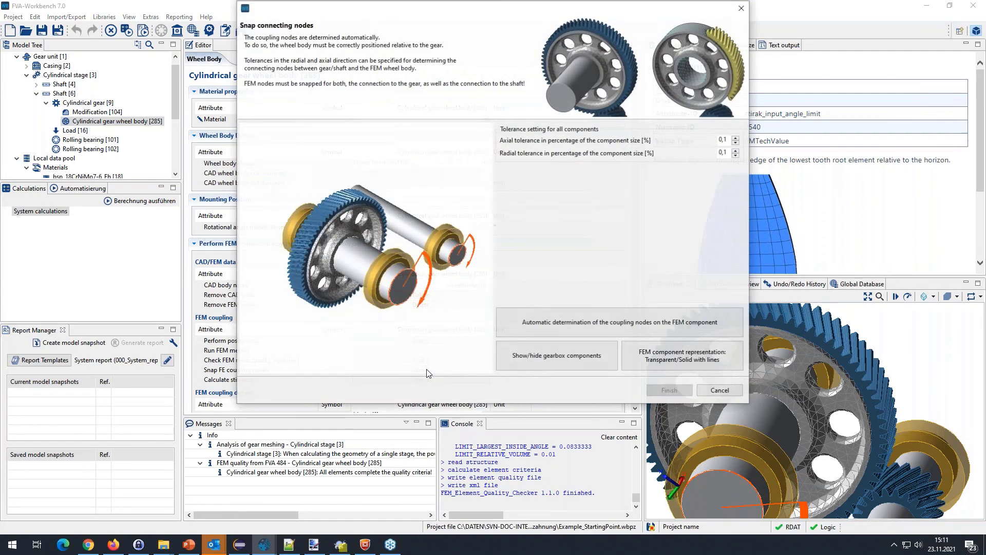
Automatically determine the wheel body coupling nodes and inspect them with gearbox parts hidden
{"action": "left_click", "coordinate": [561, 327]}
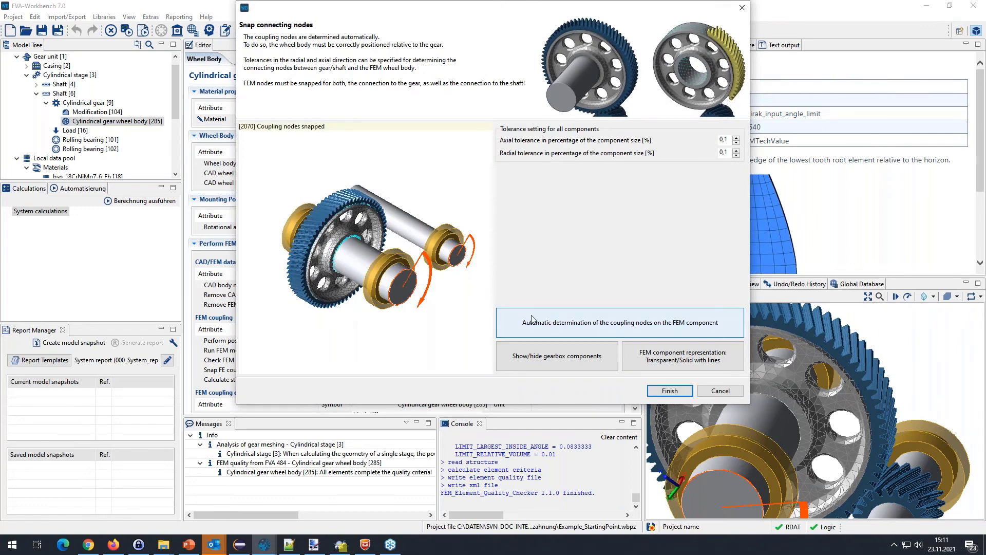
{"action": "scroll", "coordinate": [327, 272], "scroll_direction": "up", "scroll_amount": 5}
{"action": "scroll", "coordinate": [327, 272], "scroll_direction": "down", "scroll_amount": 3}
{"action": "left_click", "coordinate": [529, 357]}
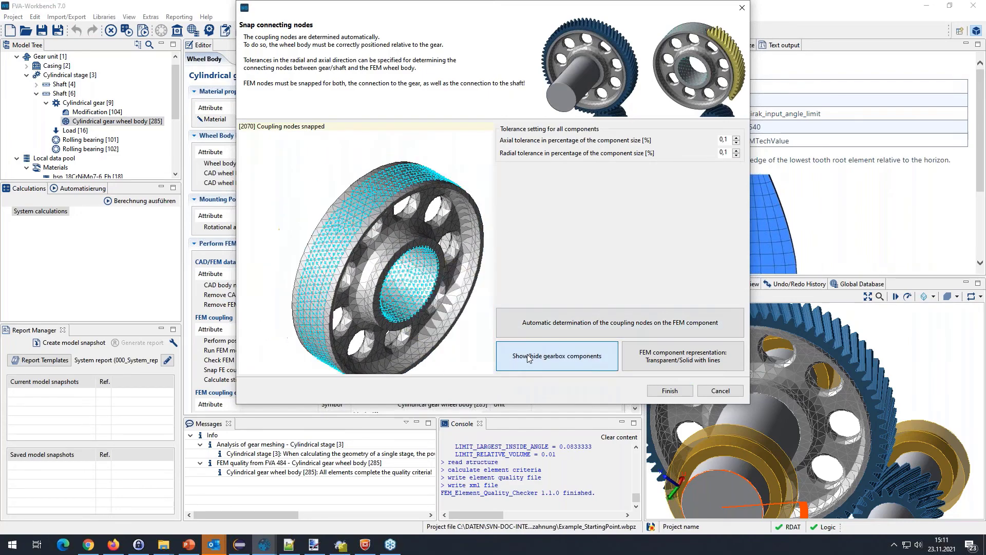
{"action": "left_click_drag", "start_coordinate": [430, 323], "coordinate": [460, 305]}
{"action": "left_click_drag", "start_coordinate": [397, 286], "coordinate": [423, 280]}
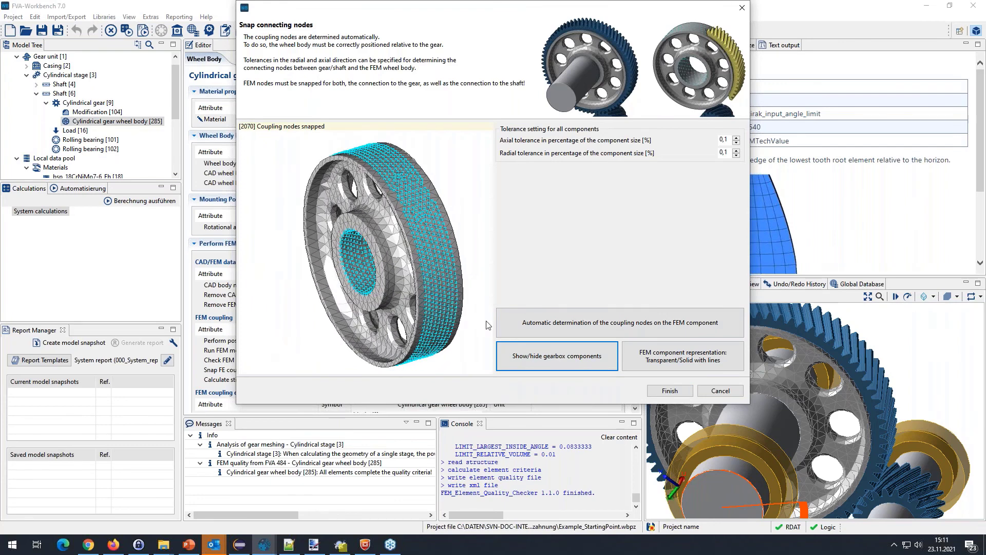
Compare the nodes against the gearbox parts, then finish snapping with 2070 coupling nodes
{"action": "left_click", "coordinate": [519, 357]}
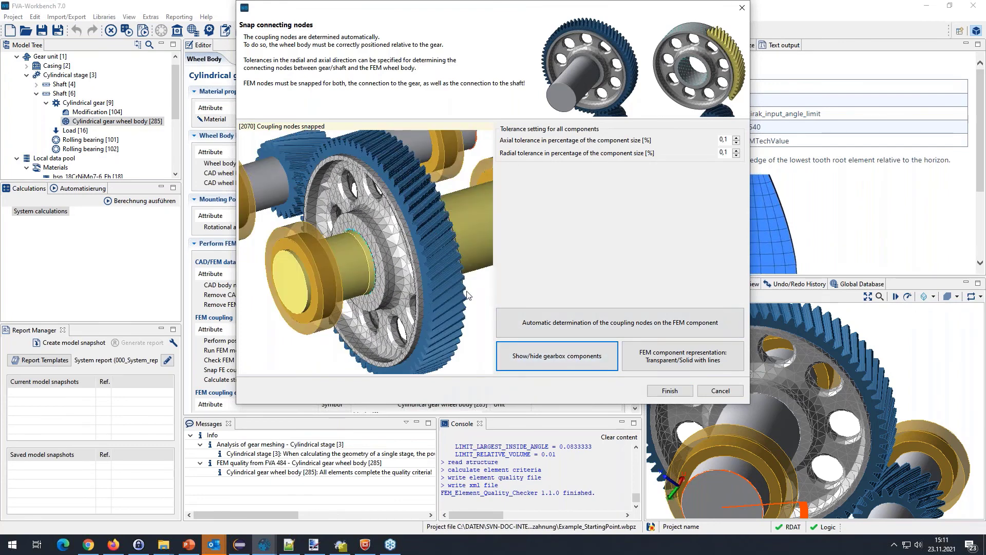
{"action": "left_click", "coordinate": [522, 359]}
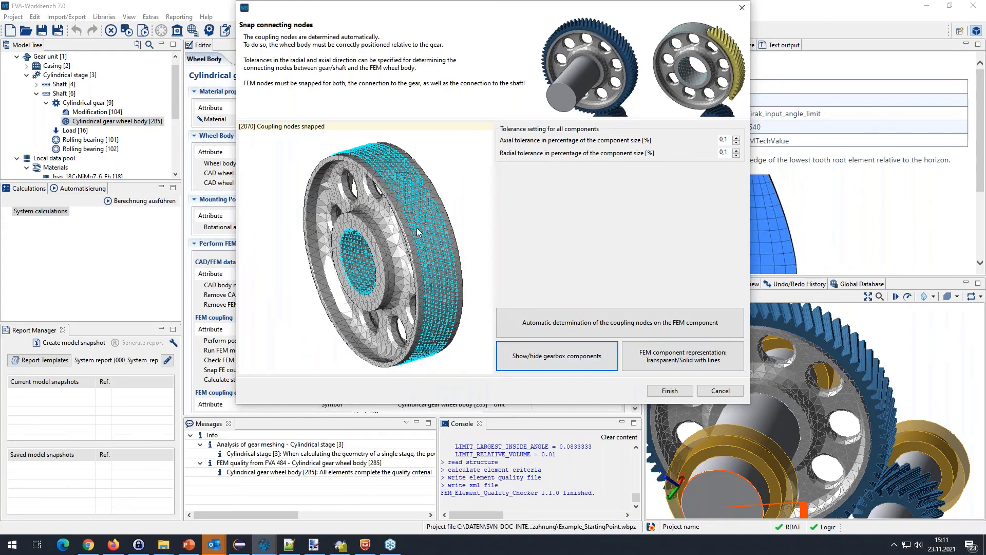
{"action": "left_click", "coordinate": [518, 360]}
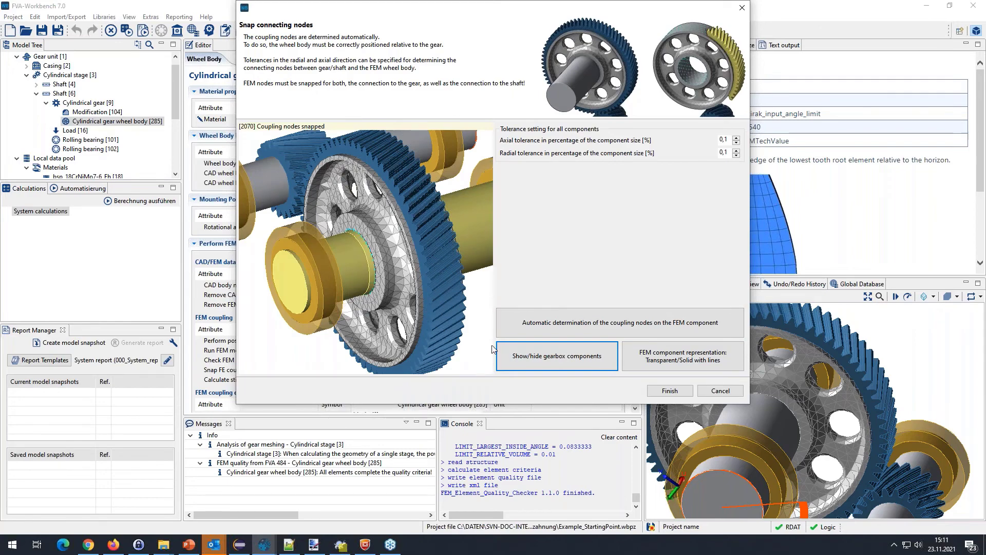
{"action": "left_click", "coordinate": [524, 357]}
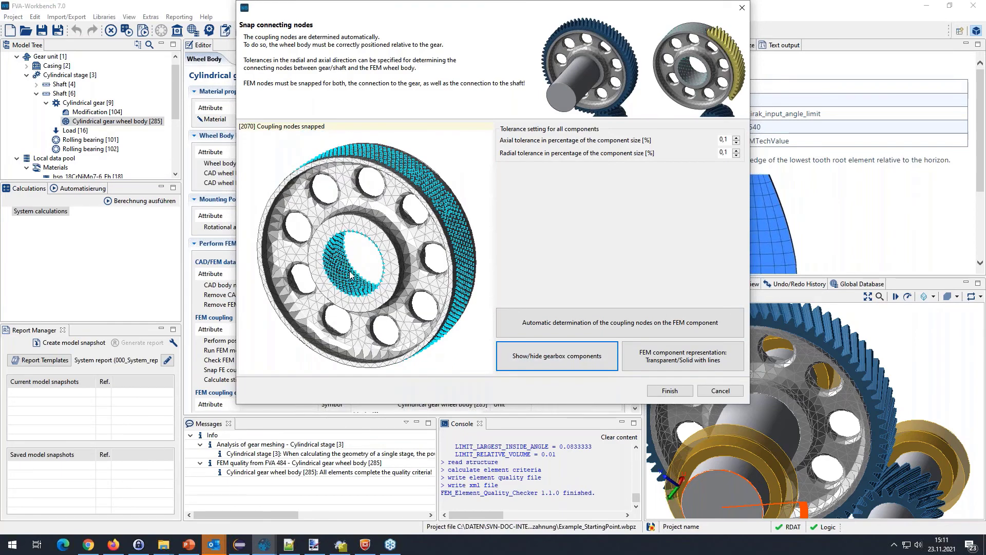
{"action": "left_click", "coordinate": [531, 359]}
{"action": "mouse_move", "coordinate": [369, 282]}
{"action": "left_mouse_down"}
{"action": "mouse_move", "coordinate": [343, 282]}
{"action": "mouse_move", "coordinate": [352, 281]}
{"action": "left_mouse_up"}
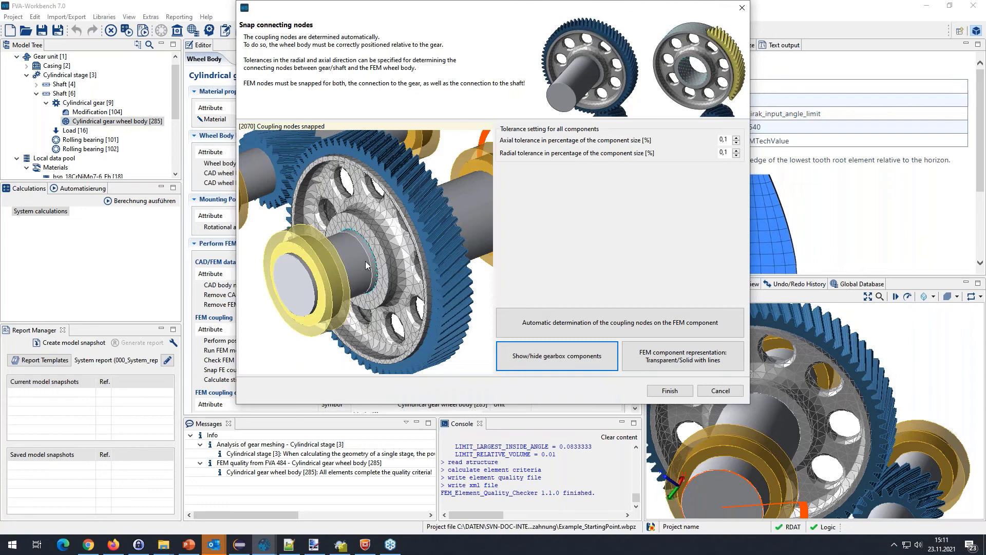
{"action": "left_click", "coordinate": [669, 390]}
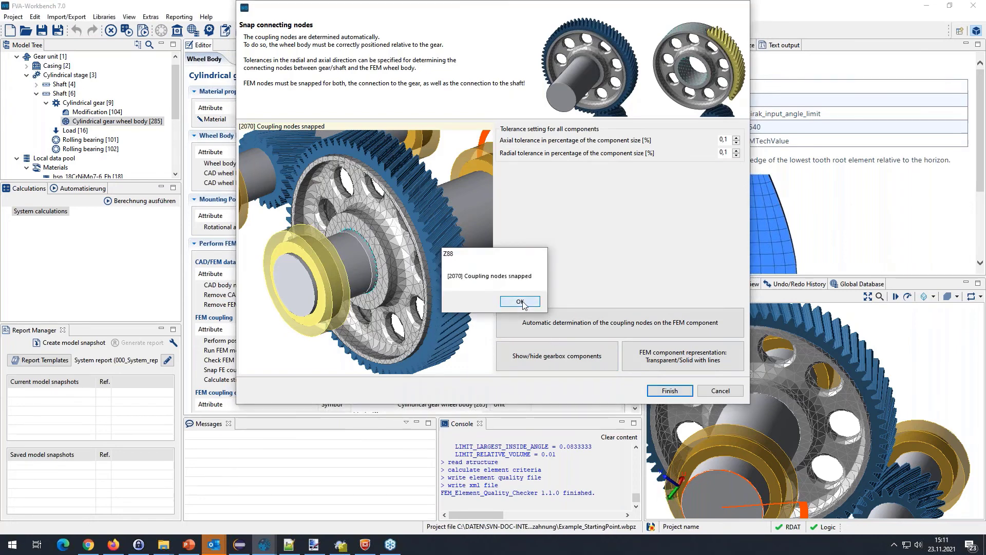
{"action": "left_click", "coordinate": [515, 303]}
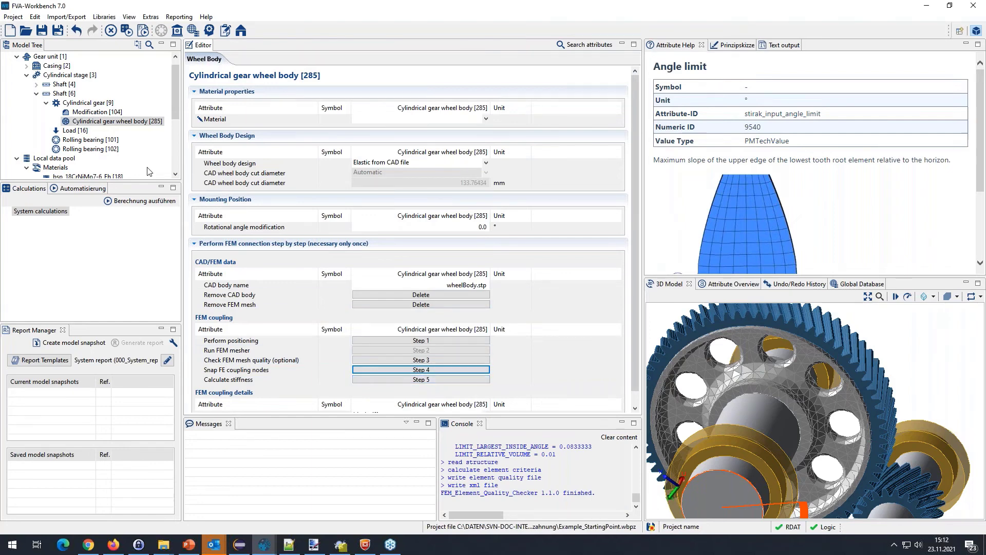
{"action": "left_click", "coordinate": [60, 77]}
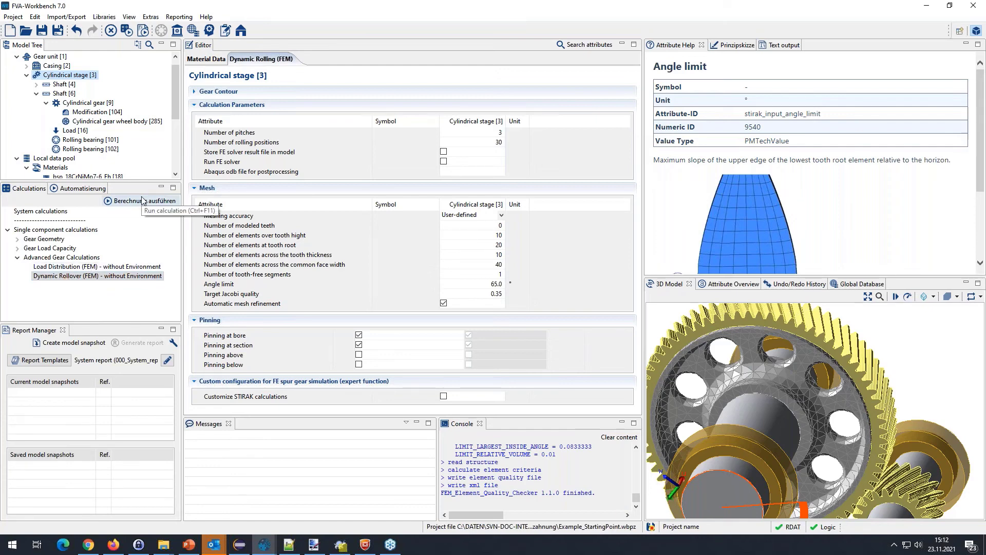
{"action": "left_click", "coordinate": [116, 202]}
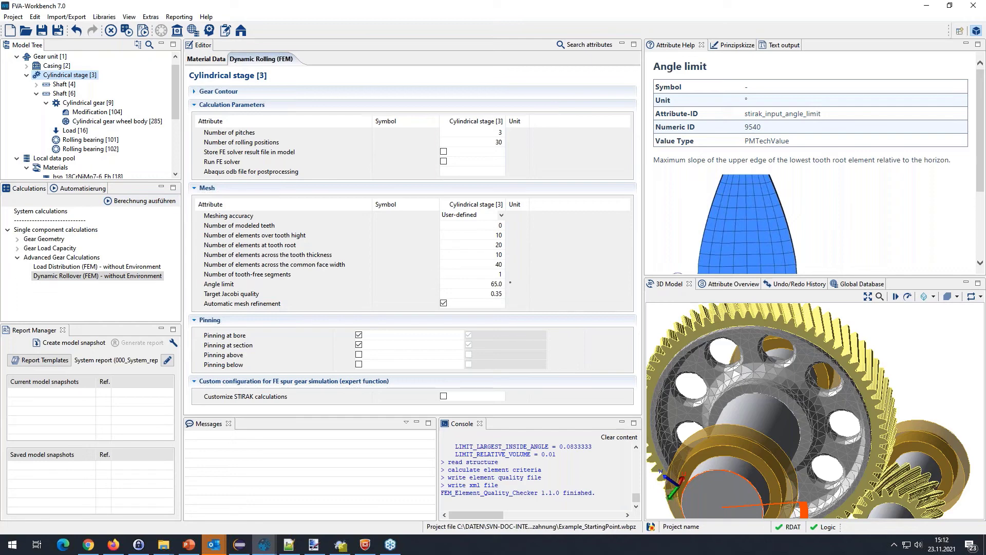
{"action": "key", "text": "alt+Tab"}
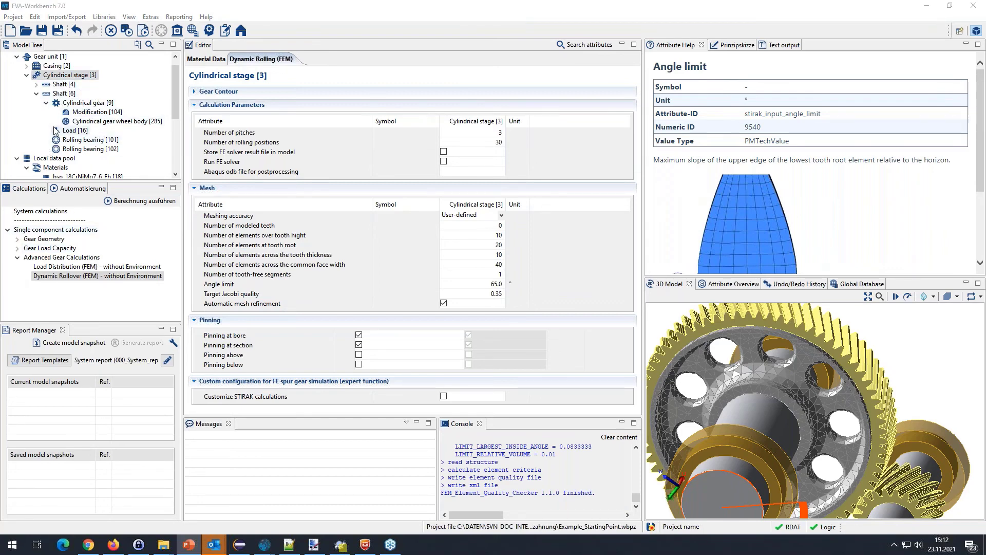
{"action": "left_click", "coordinate": [86, 121]}
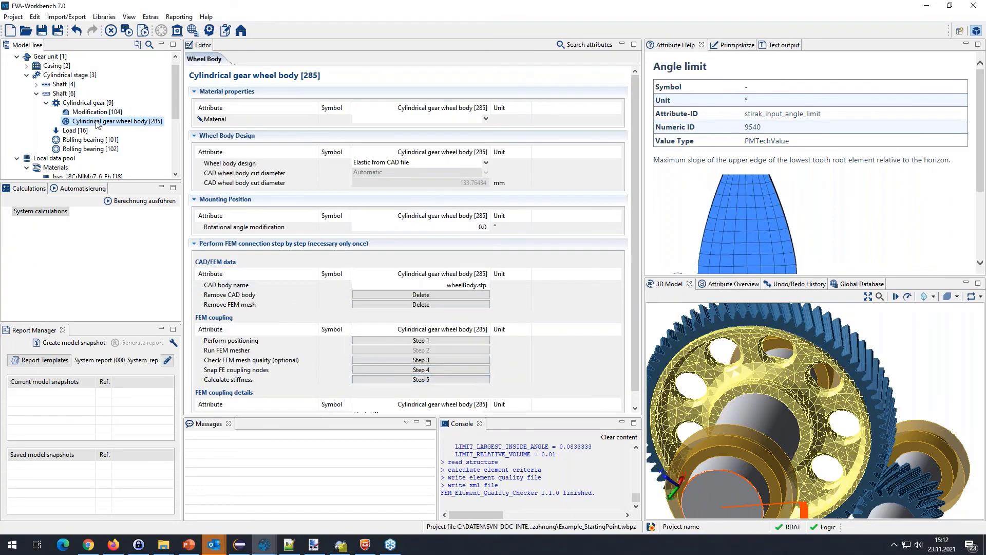
Enable Dynamic Rolling (FEM) for Gear unit [1] and open its settings
{"action": "left_click", "coordinate": [51, 56]}
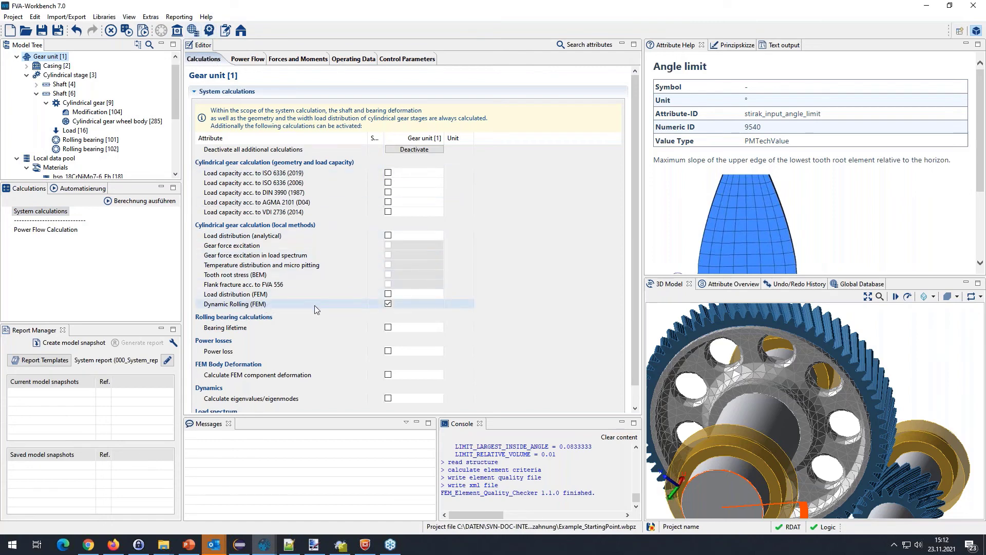
{"action": "double_click", "coordinate": [389, 306]}
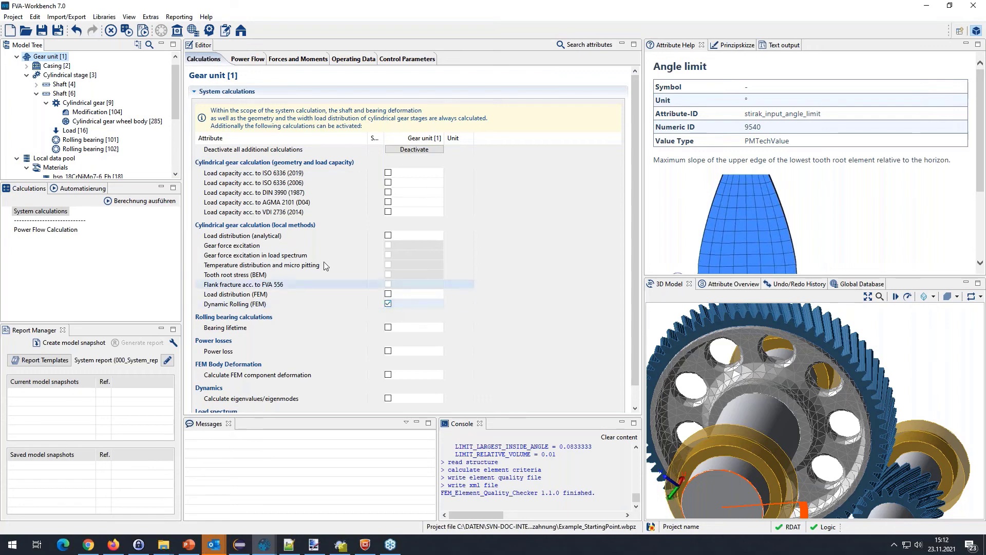
{"action": "left_click", "coordinate": [67, 278]}
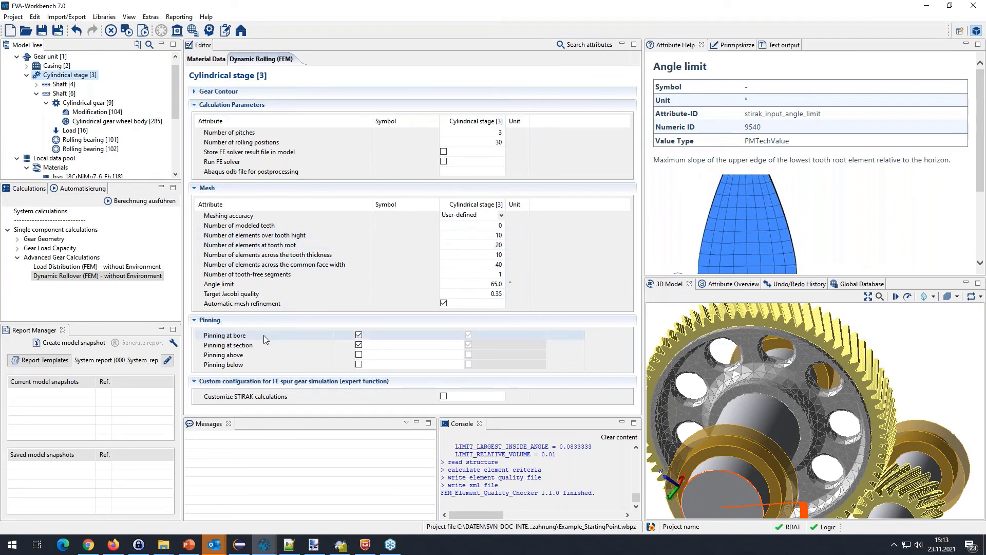
Bring the other FVA-Workbench window with the postprocessed project to the front
{"action": "key", "text": "super+shift+q"}
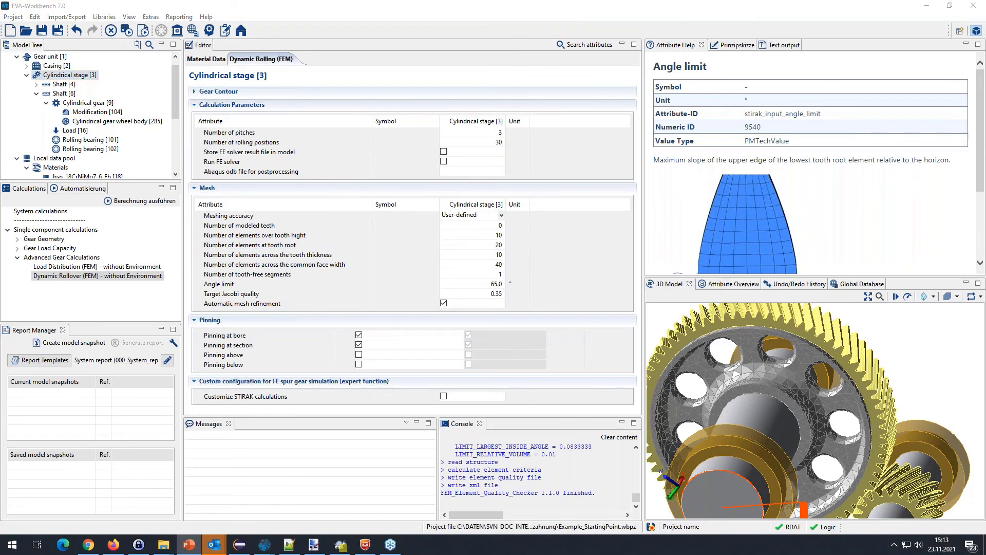
{"action": "mouse_move", "coordinate": [263, 549]}
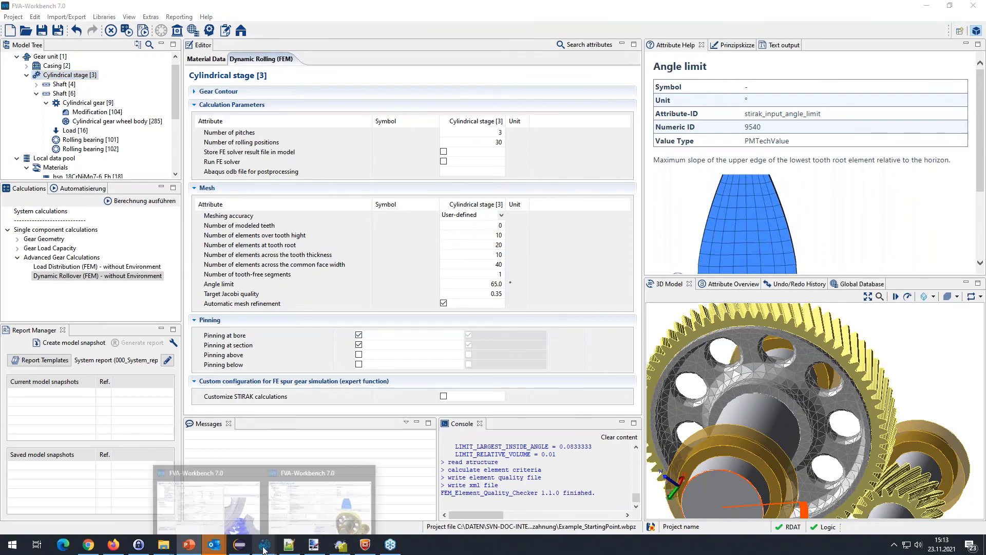
{"action": "left_click", "coordinate": [221, 501]}
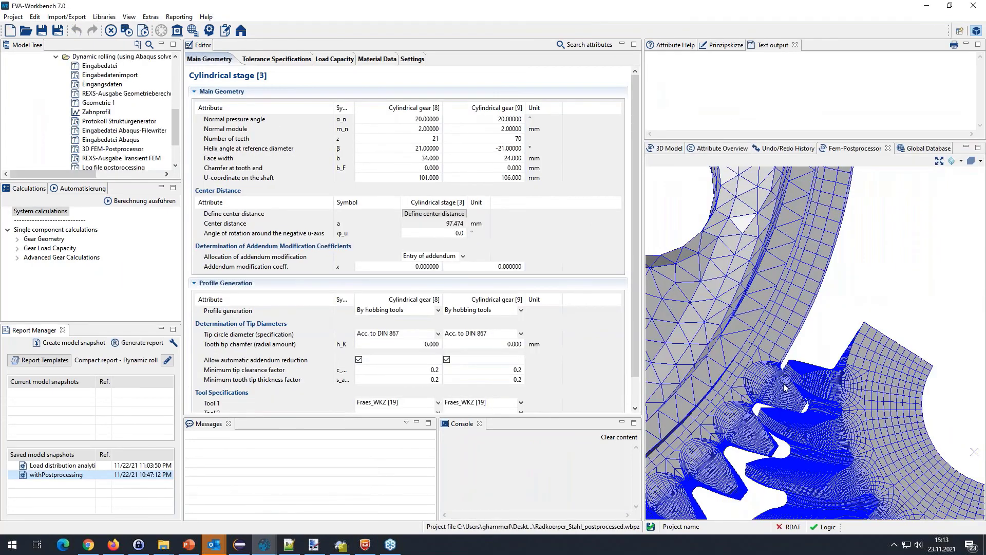
Fit the whole gear pair in the mesh view and step to an earlier time step
{"action": "scroll", "coordinate": [752, 372], "scroll_direction": "down", "scroll_amount": 5}
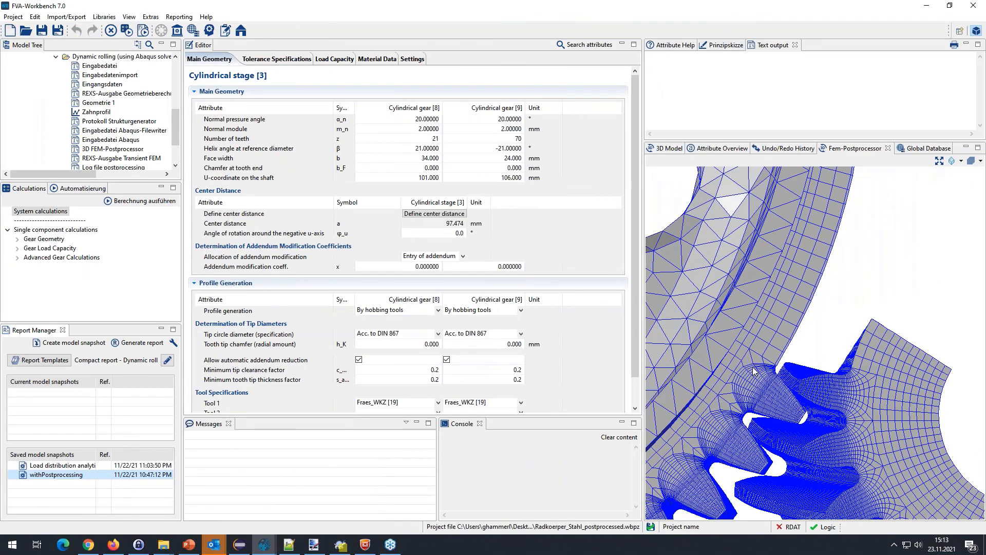
{"action": "scroll", "coordinate": [754, 371], "scroll_direction": "down", "scroll_amount": 2}
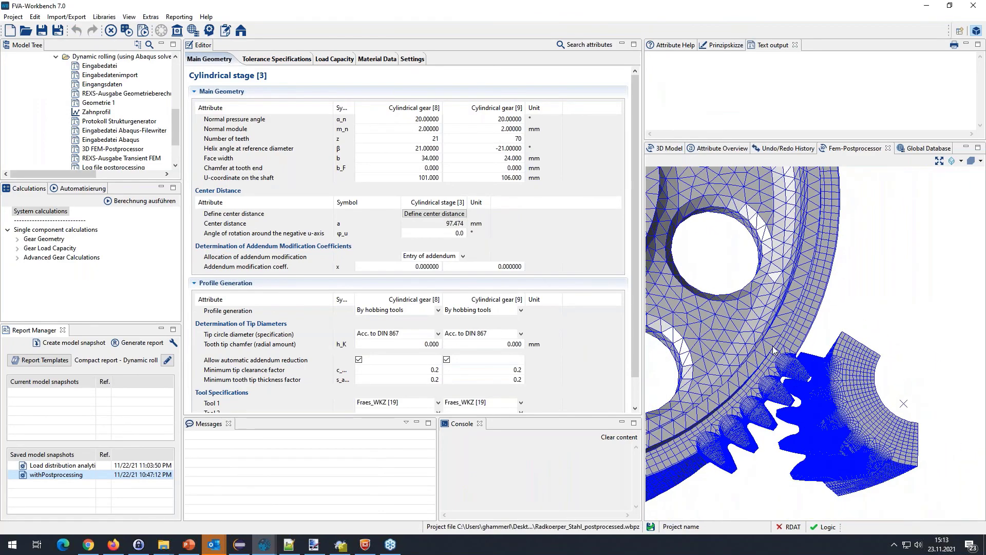
{"action": "scroll", "coordinate": [768, 356], "scroll_direction": "down", "scroll_amount": 2}
{"action": "left_click", "coordinate": [939, 161]}
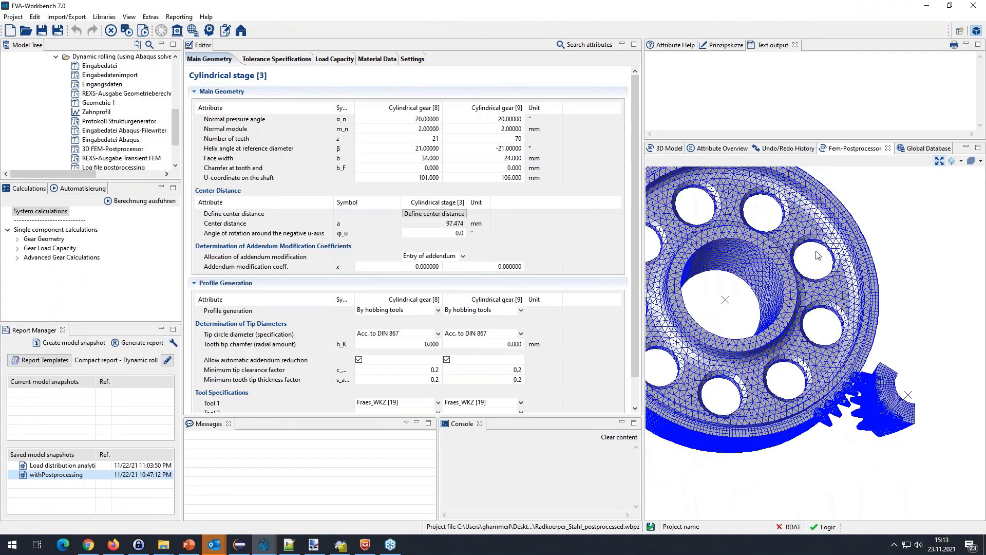
{"action": "scroll", "coordinate": [847, 327], "scroll_direction": "up", "scroll_amount": 5}
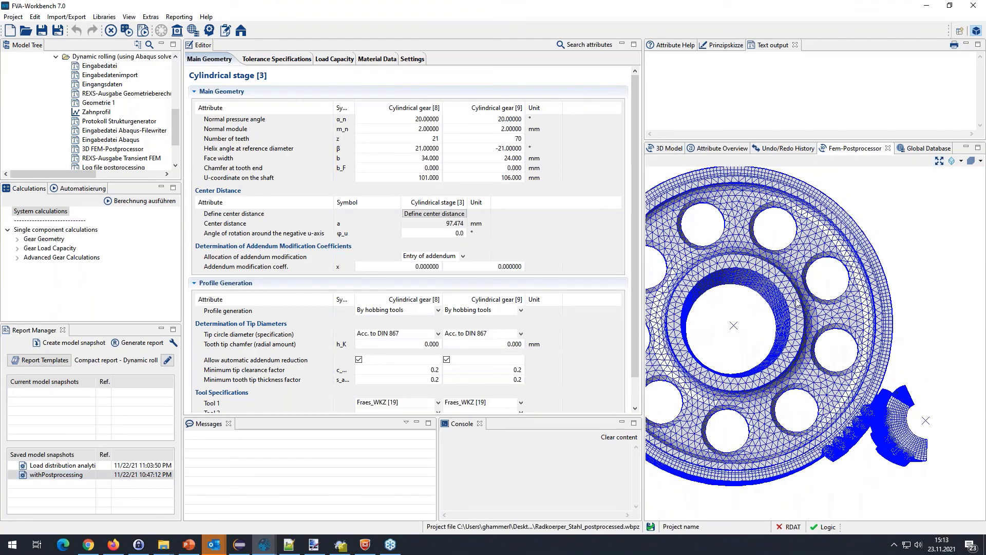
{"action": "right_click", "coordinate": [866, 201]}
{"action": "left_click", "coordinate": [881, 206]}
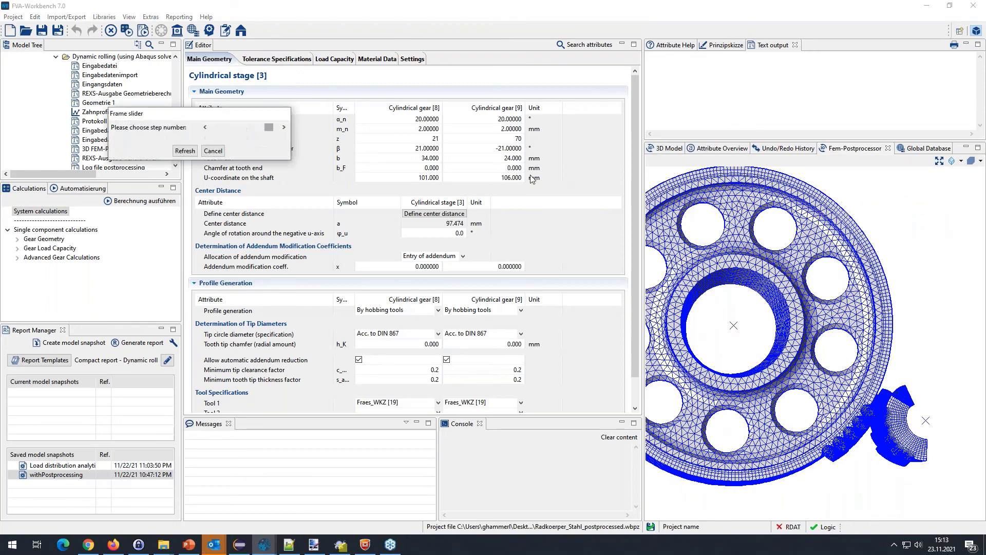
{"action": "left_click_drag", "start_coordinate": [268, 128], "coordinate": [211, 131]}
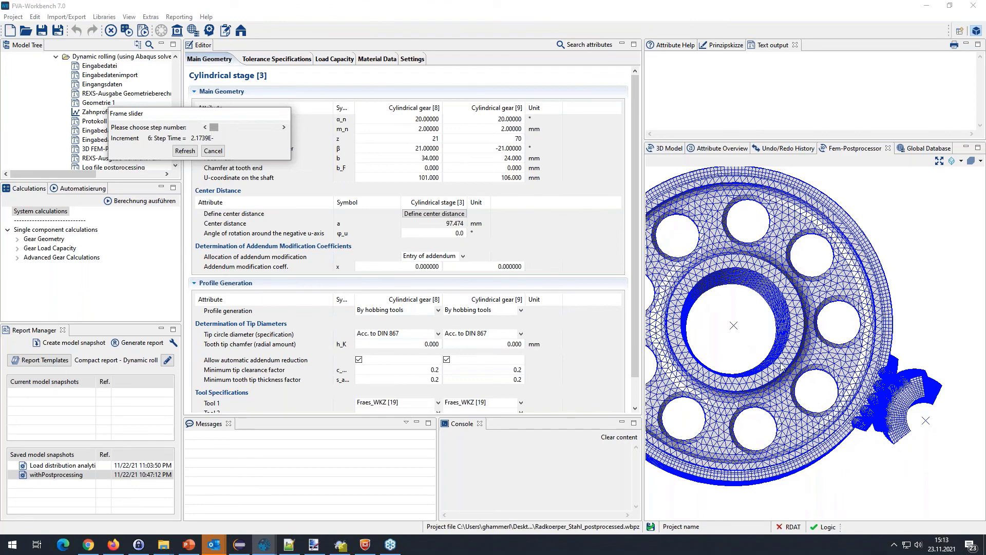
{"action": "left_click", "coordinate": [212, 151]}
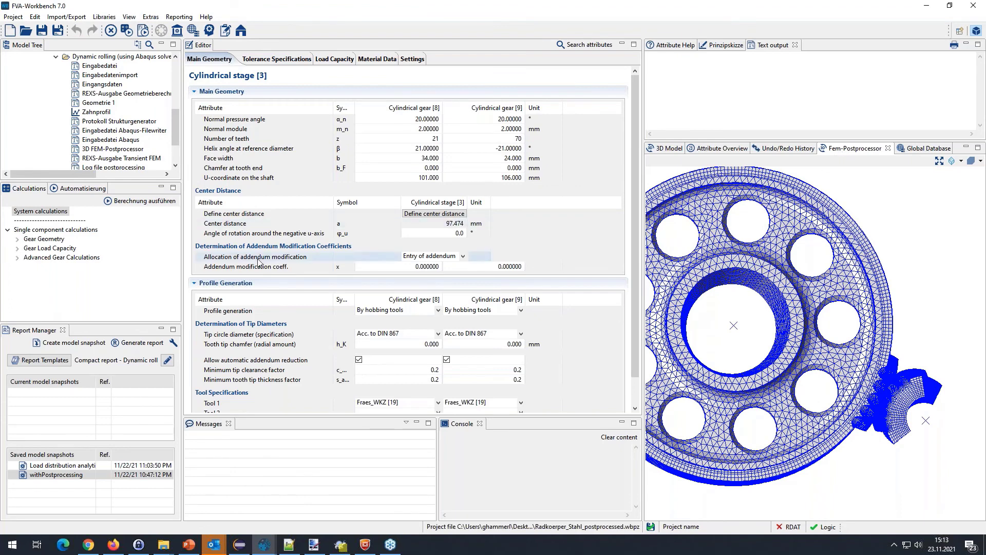
Switch between 3D model and FEM mesh views, then select Output of calculation modules
{"action": "left_click_drag", "start_coordinate": [177, 138], "coordinate": [180, 86]}
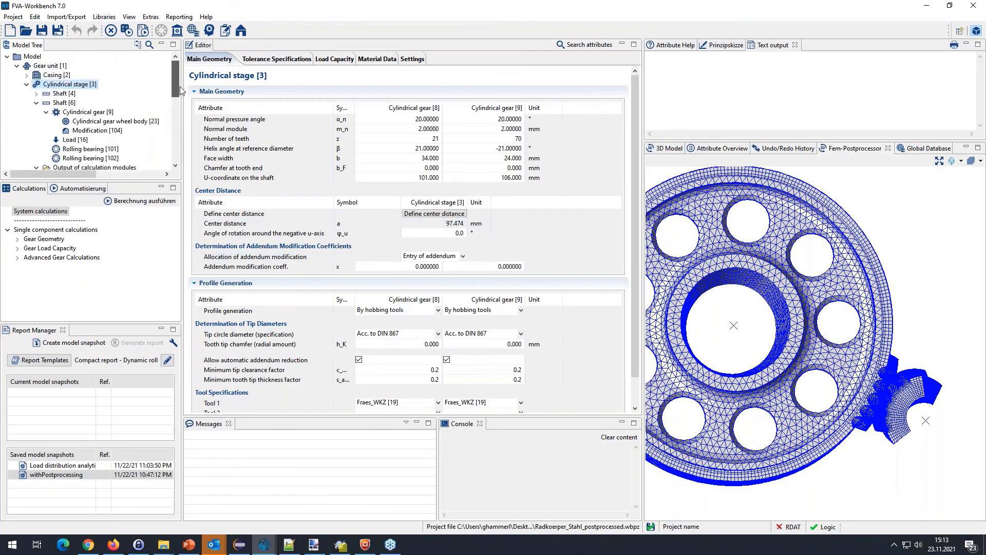
{"action": "left_click", "coordinate": [663, 149]}
{"action": "left_click", "coordinate": [854, 149]}
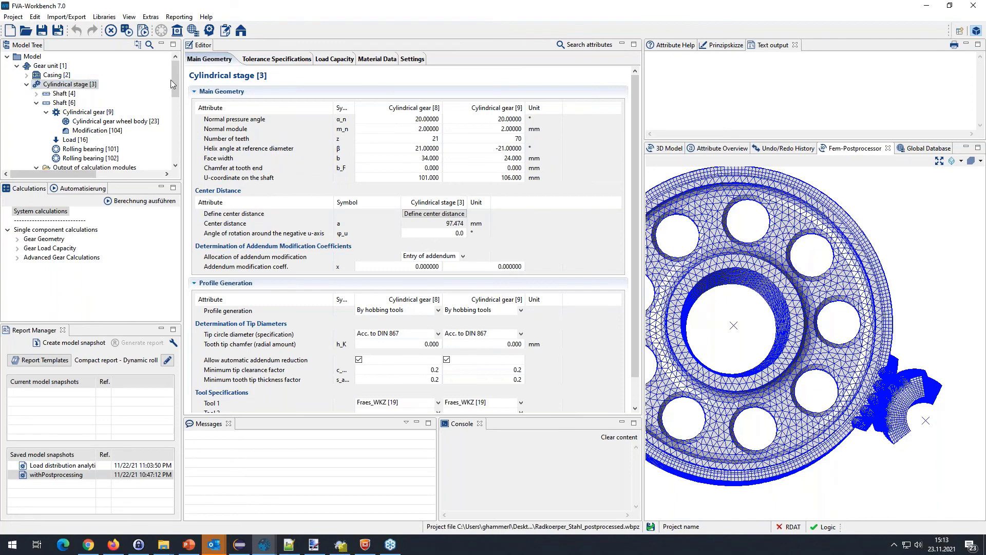
{"action": "scroll", "coordinate": [174, 79], "scroll_direction": "down", "scroll_amount": 1}
{"action": "left_click_drag", "start_coordinate": [176, 86], "coordinate": [171, 91]}
{"action": "left_click", "coordinate": [78, 121]}
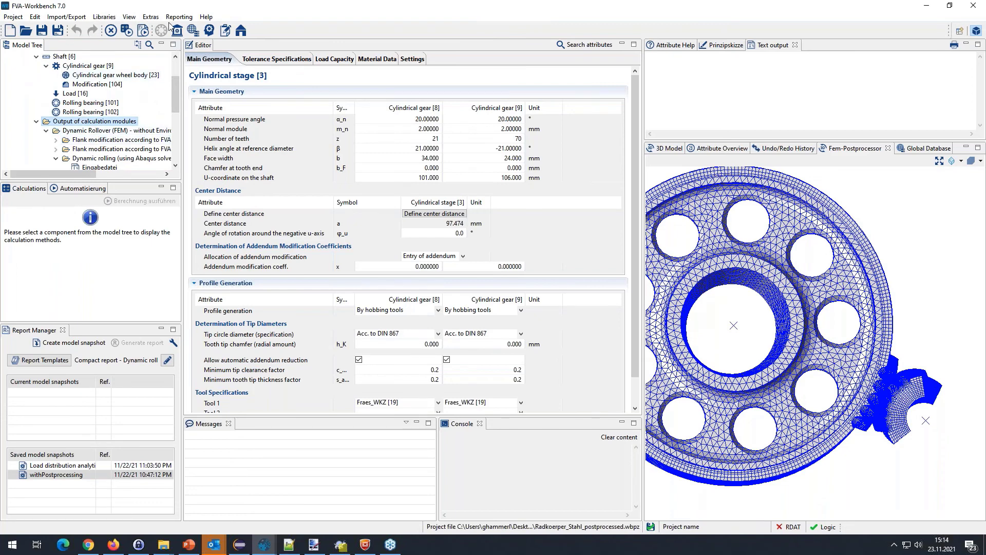
Enable Show kernel output files in Extras > Settings and scroll the model tree to the Dynamic rolling outputs
{"action": "left_click", "coordinate": [151, 17]}
{"action": "left_click", "coordinate": [165, 104]}
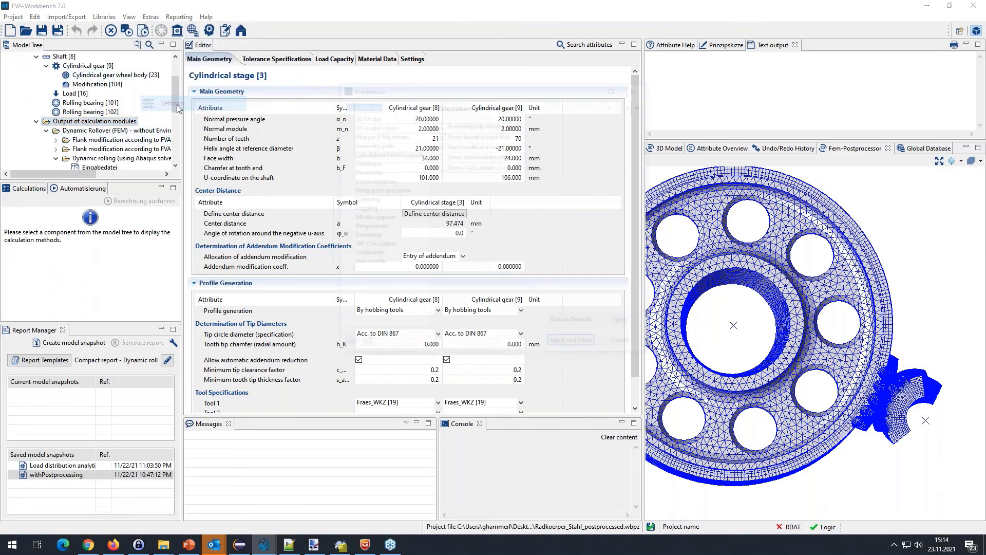
{"action": "left_click", "coordinate": [441, 134]}
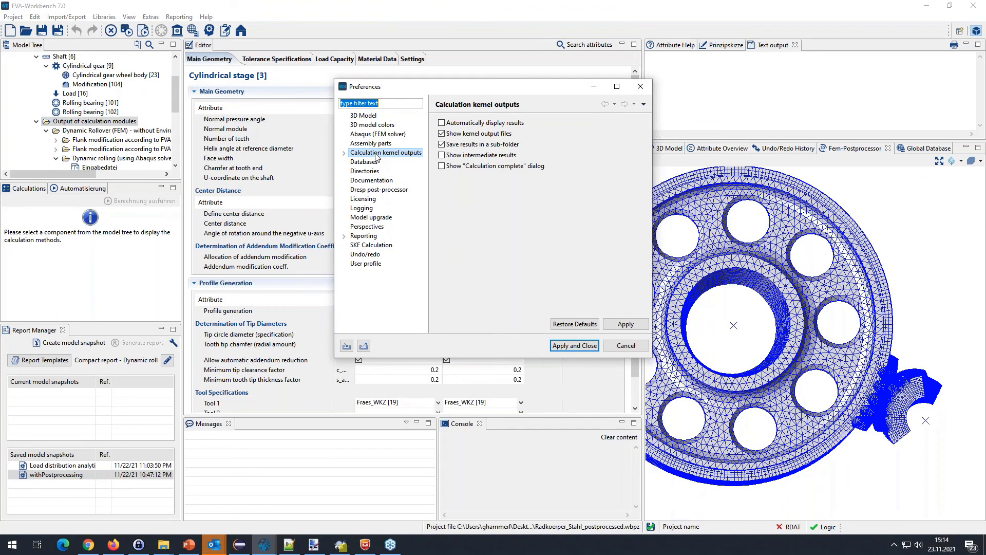
{"action": "left_click", "coordinate": [574, 345]}
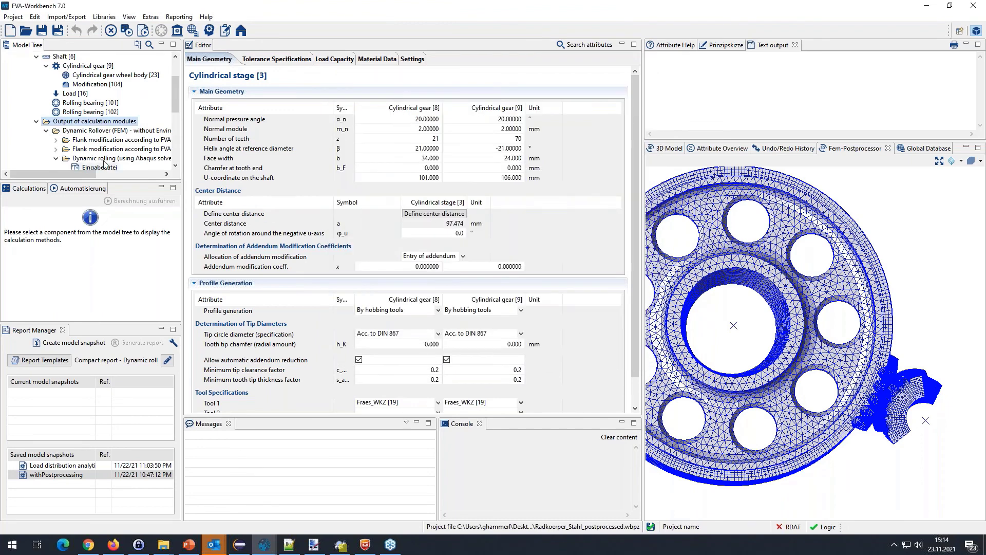
{"action": "scroll", "coordinate": [92, 92], "scroll_direction": "down", "scroll_amount": 3}
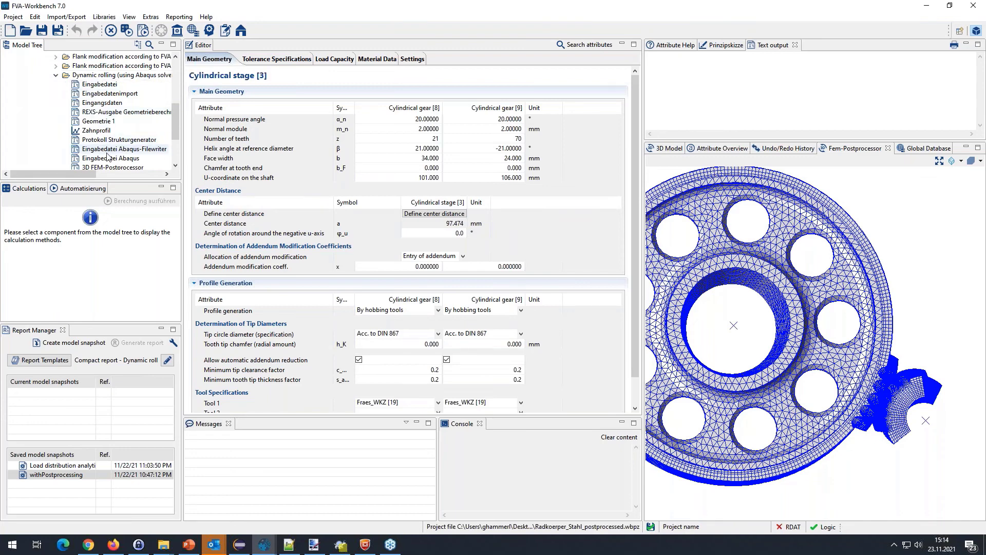
{"action": "left_click_drag", "start_coordinate": [176, 126], "coordinate": [177, 143]}
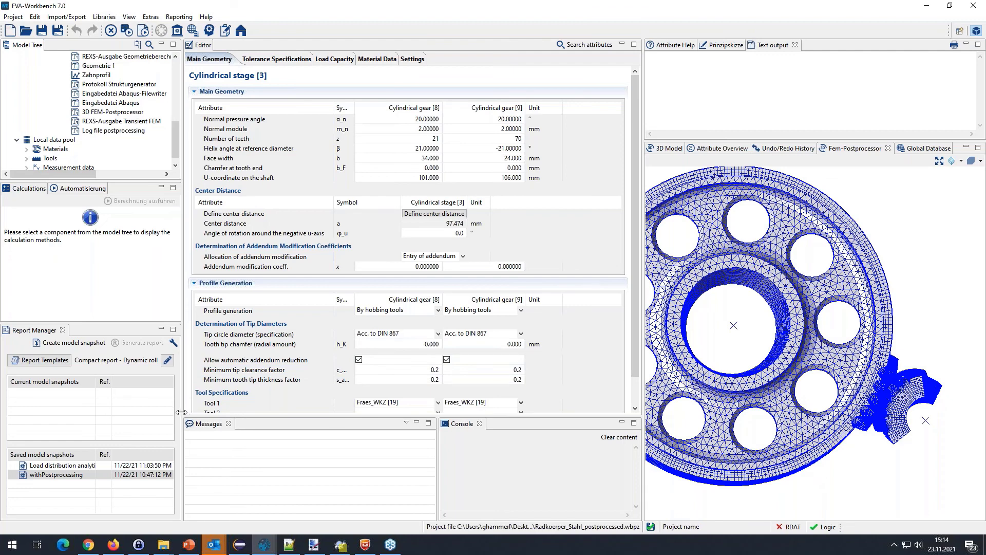
Apply the Compact report - Dynamic rolling (FEM) template and open the withPostprocessing snapshot's report in Firefox
{"action": "left_click", "coordinate": [32, 362]}
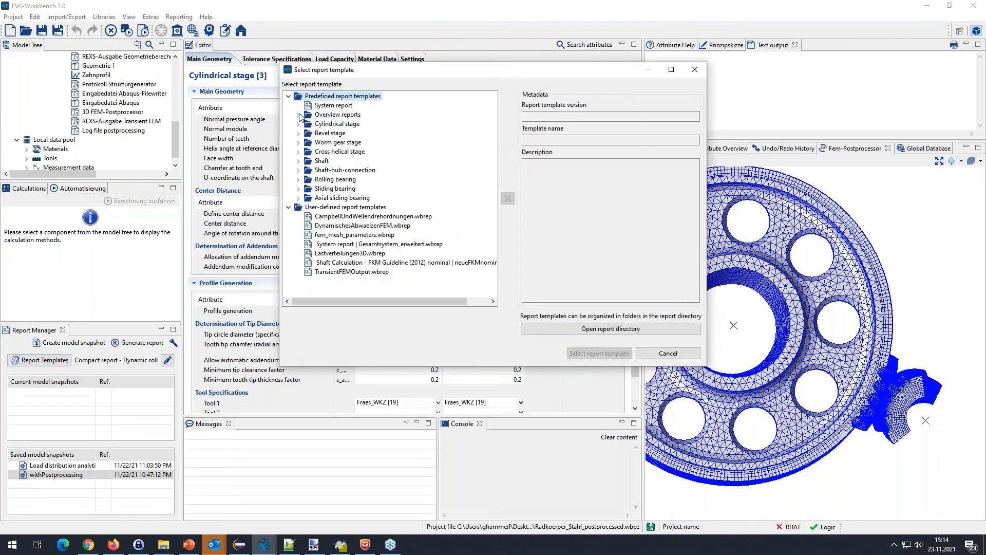
{"action": "left_click", "coordinate": [299, 114]}
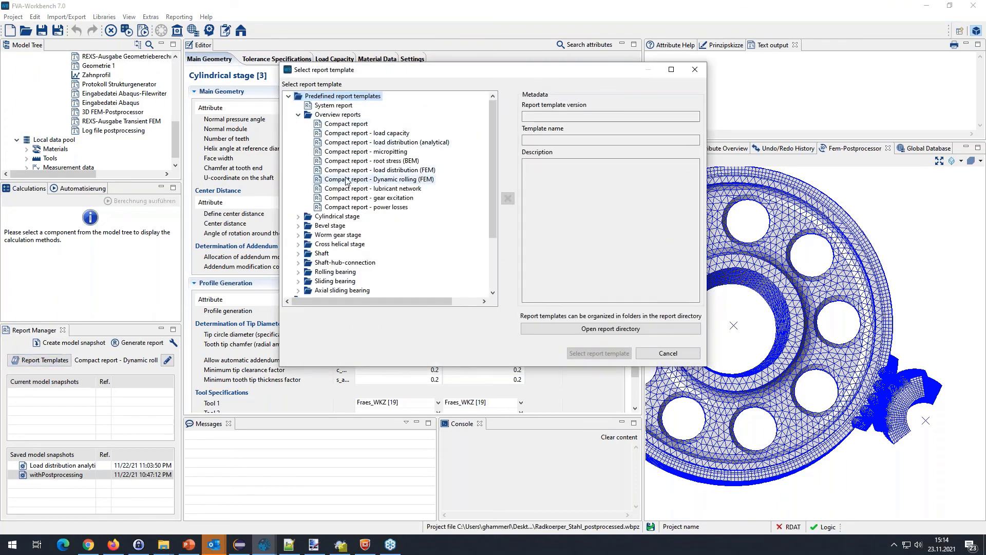
{"action": "left_click", "coordinate": [417, 179]}
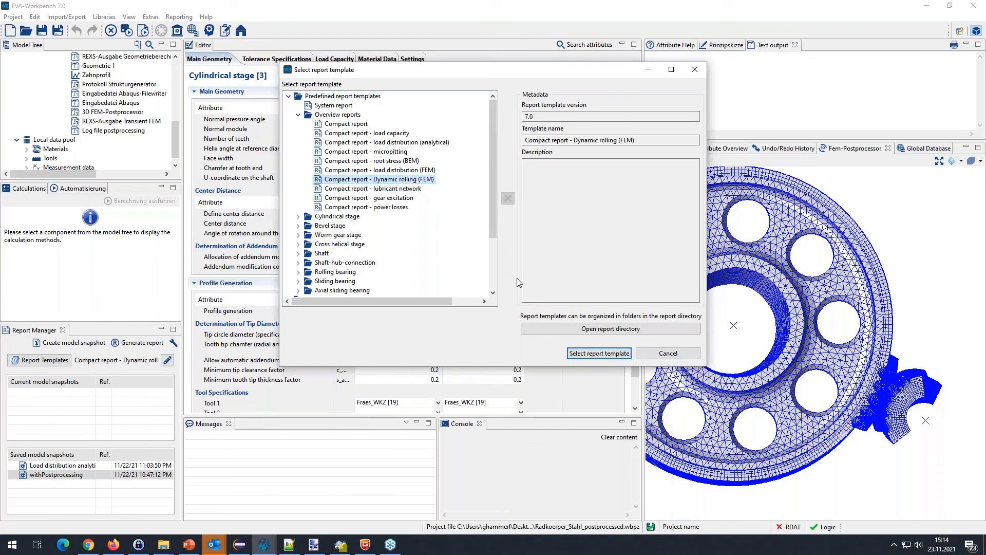
{"action": "left_click", "coordinate": [599, 353]}
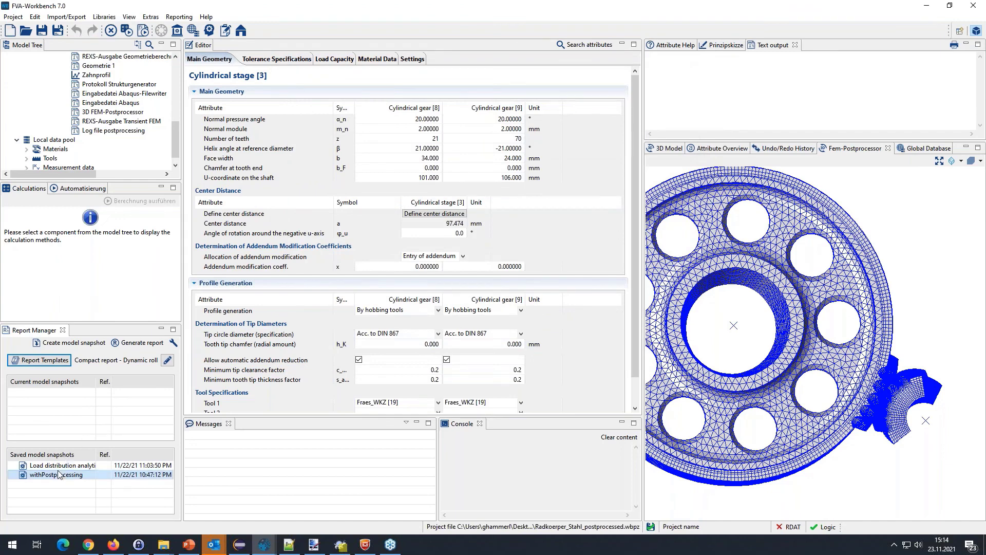
{"action": "left_click", "coordinate": [53, 475]}
{"action": "double_click", "coordinate": [52, 475]}
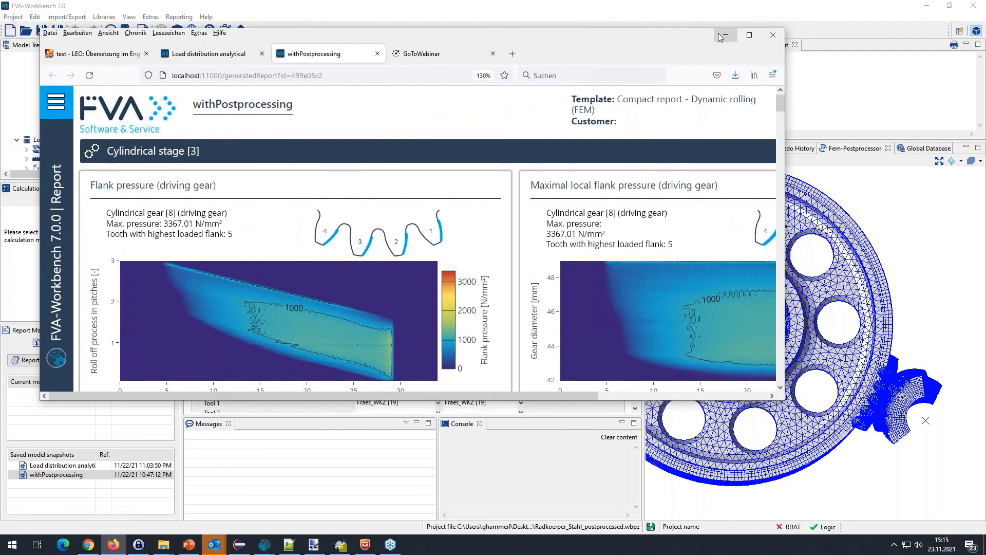
{"action": "left_click", "coordinate": [749, 35]}
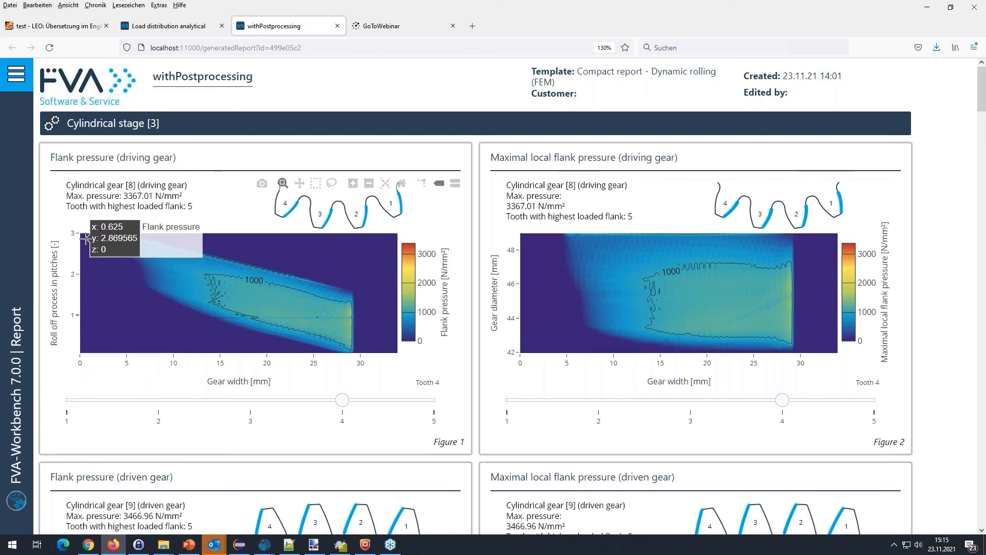
{"action": "scroll", "coordinate": [257, 394], "scroll_direction": "down", "scroll_amount": 5}
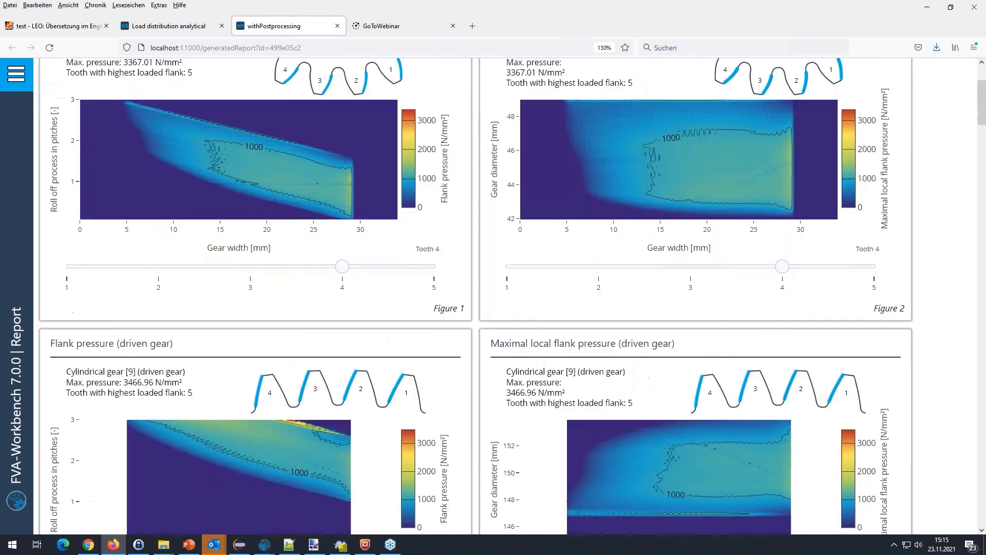
{"action": "scroll", "coordinate": [354, 373], "scroll_direction": "up", "scroll_amount": 4}
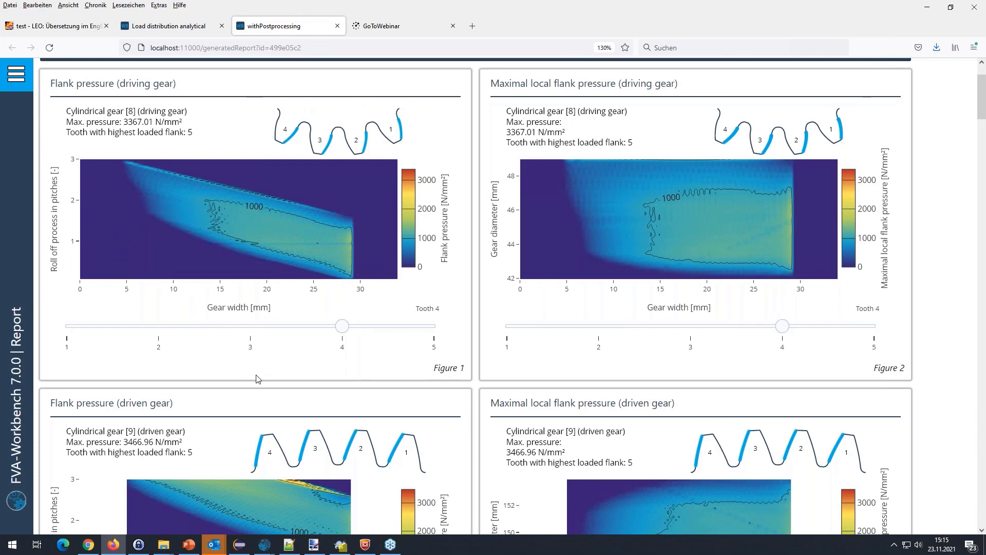
{"action": "scroll", "coordinate": [258, 379], "scroll_direction": "down", "scroll_amount": 3}
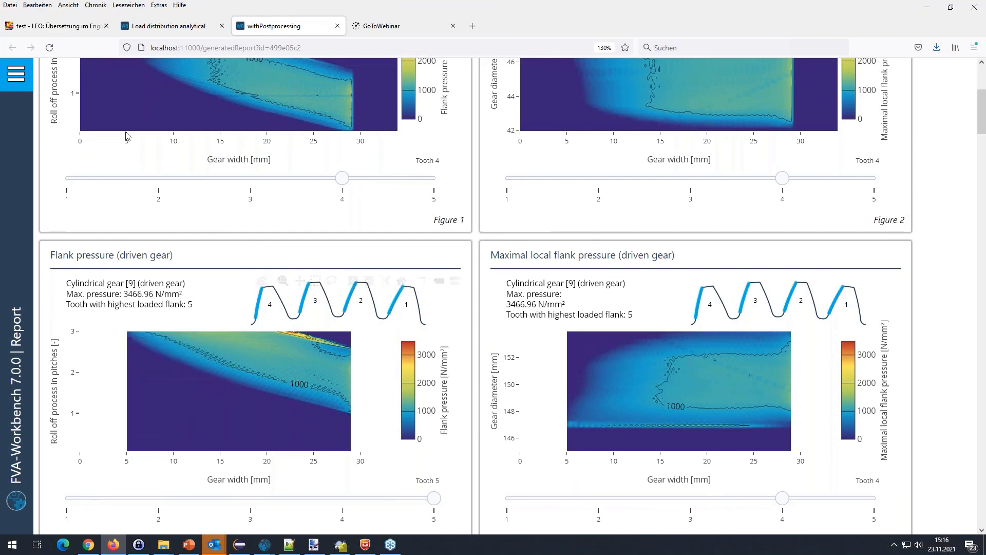
{"action": "mouse_move", "coordinate": [205, 364]}
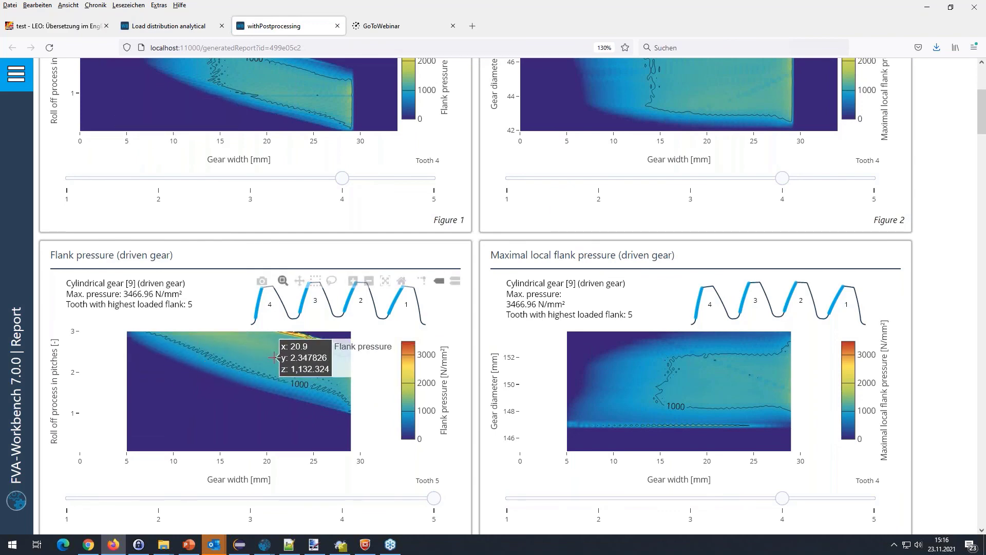
{"action": "scroll", "coordinate": [690, 361], "scroll_direction": "up", "scroll_amount": 1}
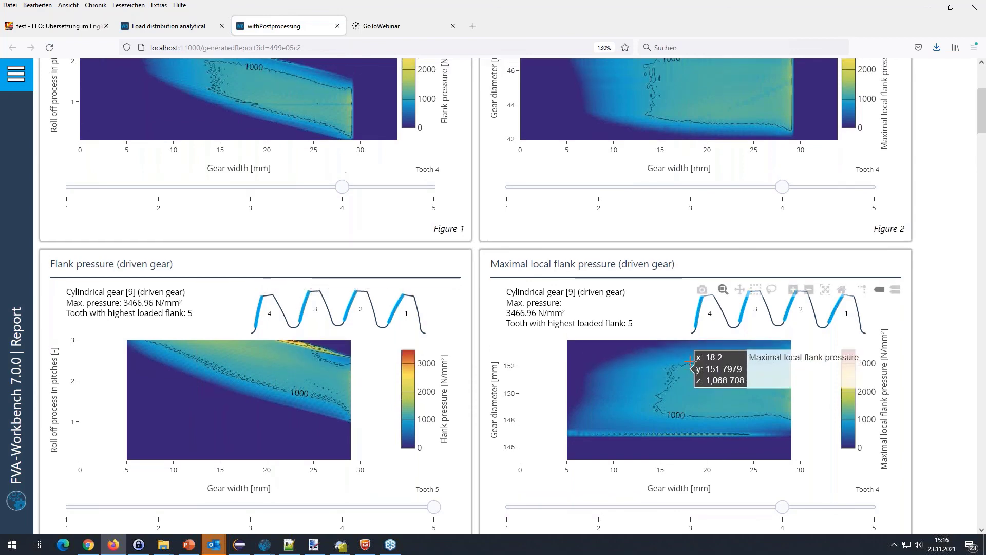
{"action": "scroll", "coordinate": [690, 361], "scroll_direction": "up", "scroll_amount": 2}
{"action": "scroll", "coordinate": [536, 139], "scroll_direction": "down", "scroll_amount": 1}
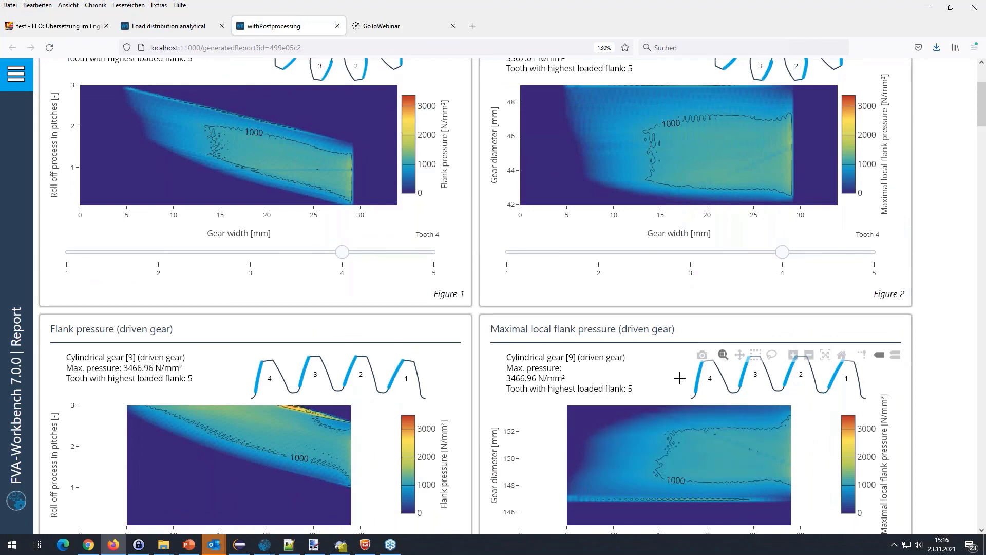
{"action": "scroll", "coordinate": [489, 375], "scroll_direction": "down", "scroll_amount": 6}
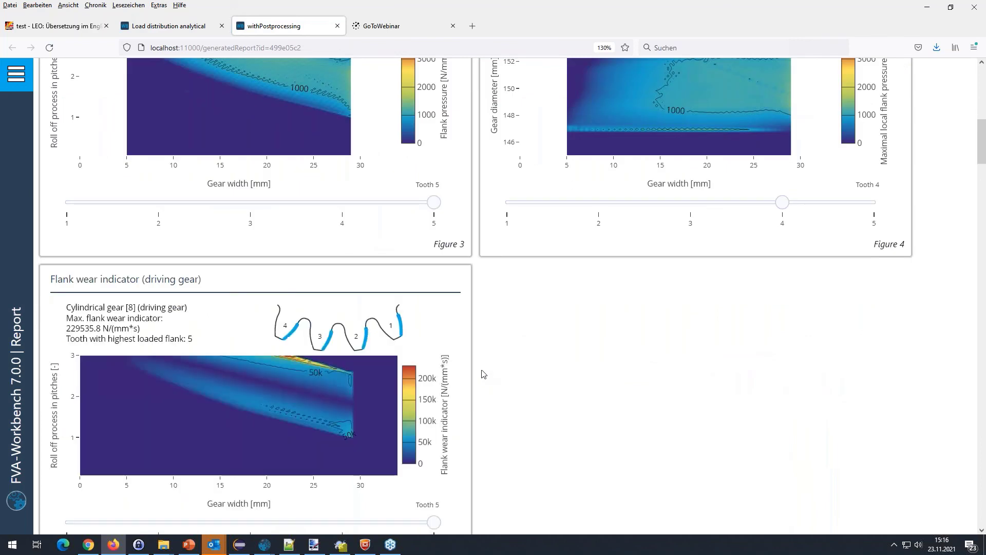
Switch the Figure 5 driving-gear wear map to tooth 4, then tooth 2, and back to 4
{"action": "scroll", "coordinate": [328, 340], "scroll_direction": "down", "scroll_amount": 1}
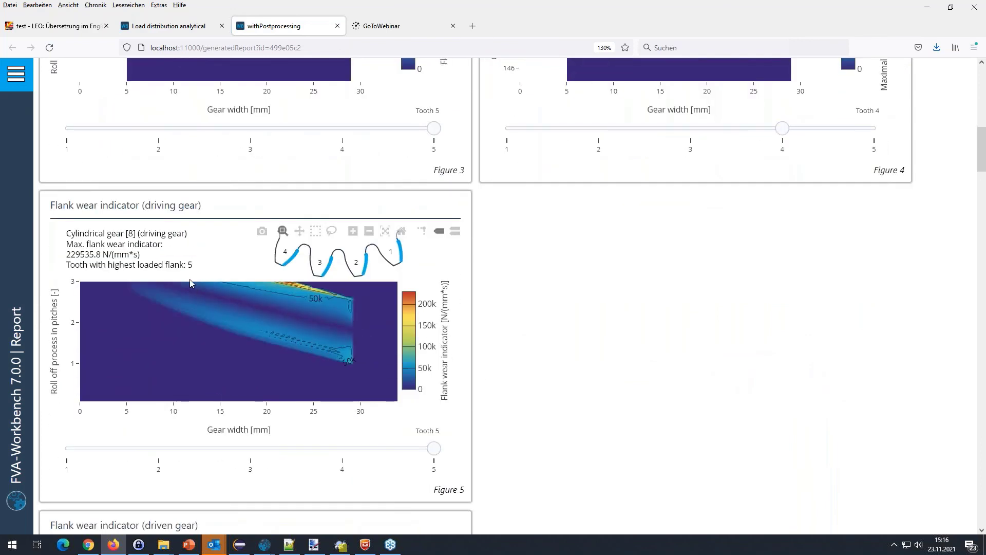
{"action": "left_click", "coordinate": [344, 451]}
{"action": "left_click_drag", "start_coordinate": [253, 450], "coordinate": [197, 450]}
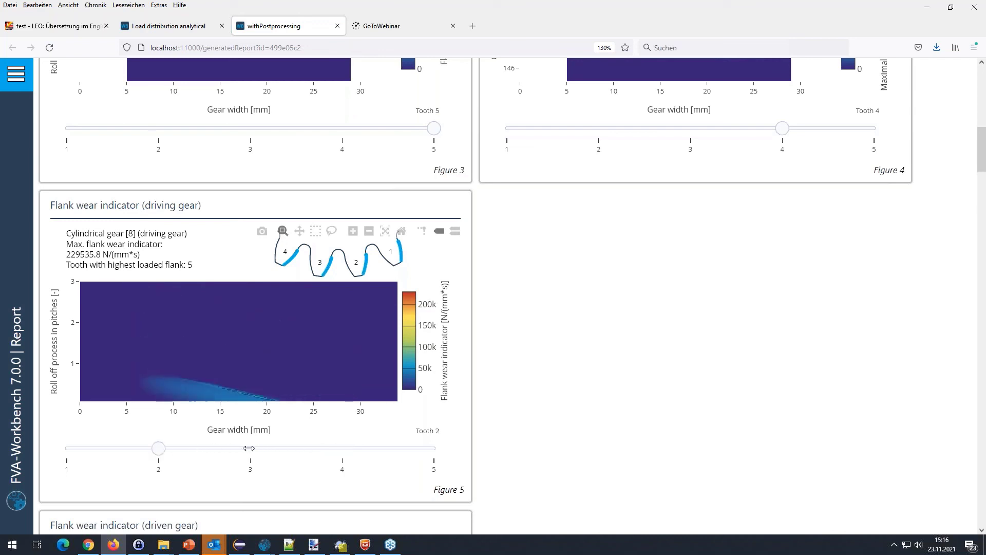
{"action": "left_click", "coordinate": [342, 448]}
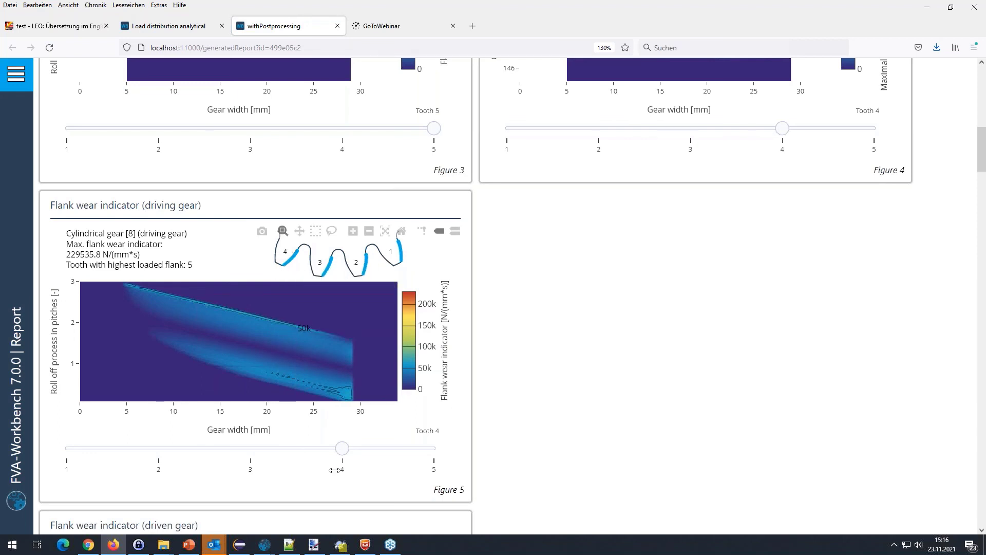
Show the Figure 6 driven-gear flank wear indicator map for tooth 4
{"action": "scroll", "coordinate": [152, 404], "scroll_direction": "down", "scroll_amount": 3}
{"action": "scroll", "coordinate": [152, 404], "scroll_direction": "down", "scroll_amount": 4}
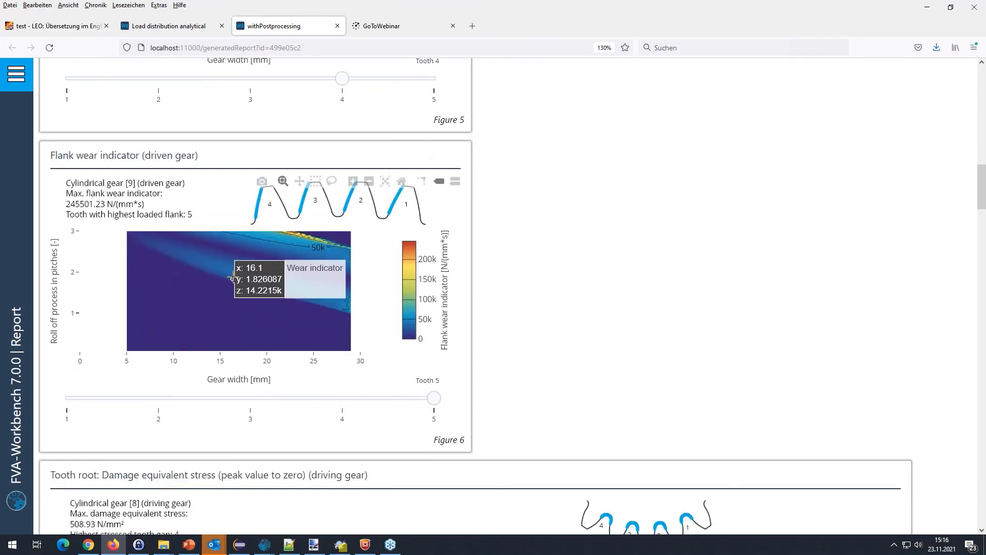
{"action": "left_click", "coordinate": [332, 400]}
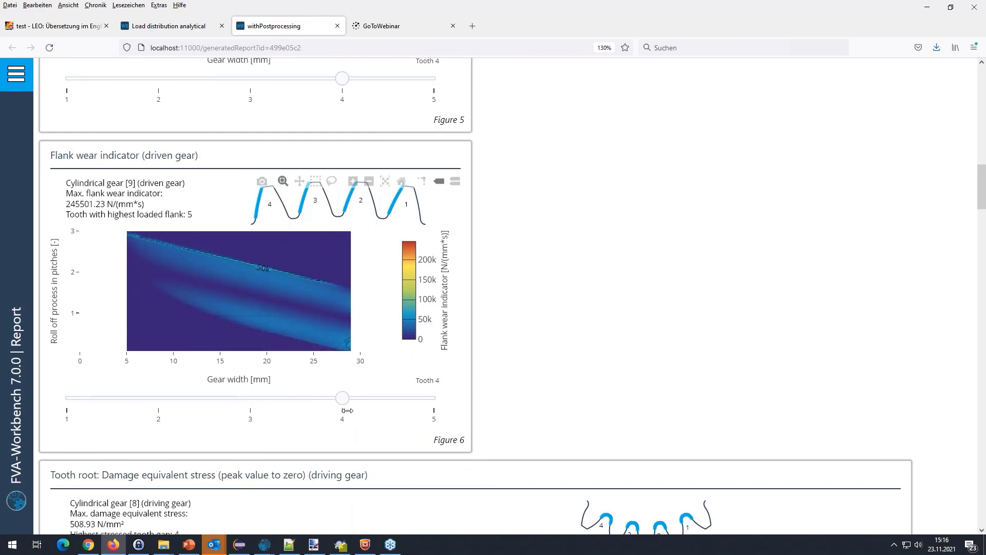
{"action": "scroll", "coordinate": [347, 411], "scroll_direction": "down", "scroll_amount": 7}
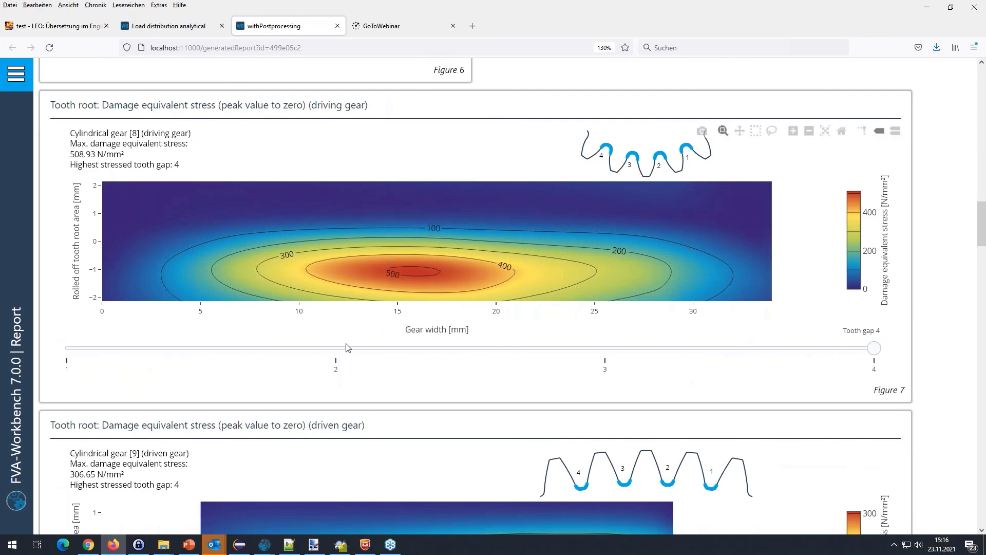
Show tooth gap 2 on the Figure 7 root stress map and gap 3 on the Figure 15 driving-gear strain map
{"action": "left_click", "coordinate": [323, 350]}
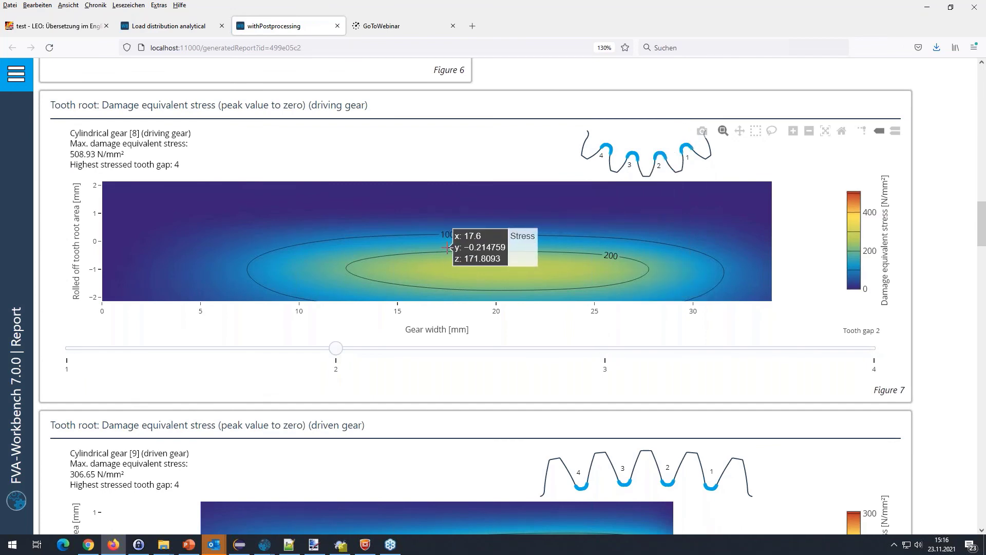
{"action": "scroll", "coordinate": [413, 338], "scroll_direction": "down", "scroll_amount": 15}
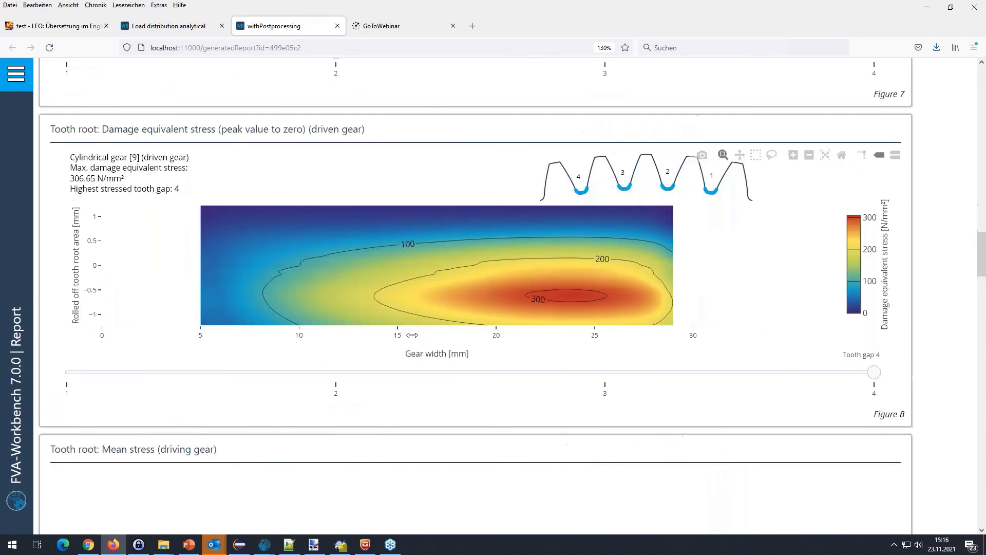
{"action": "scroll", "coordinate": [415, 338], "scroll_direction": "down", "scroll_amount": 15}
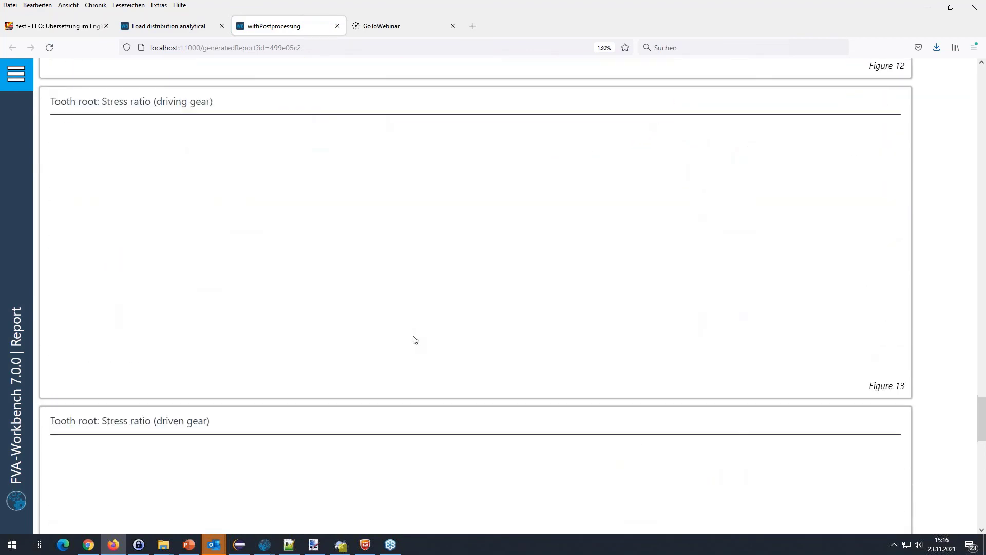
{"action": "scroll", "coordinate": [415, 341], "scroll_direction": "down", "scroll_amount": 5}
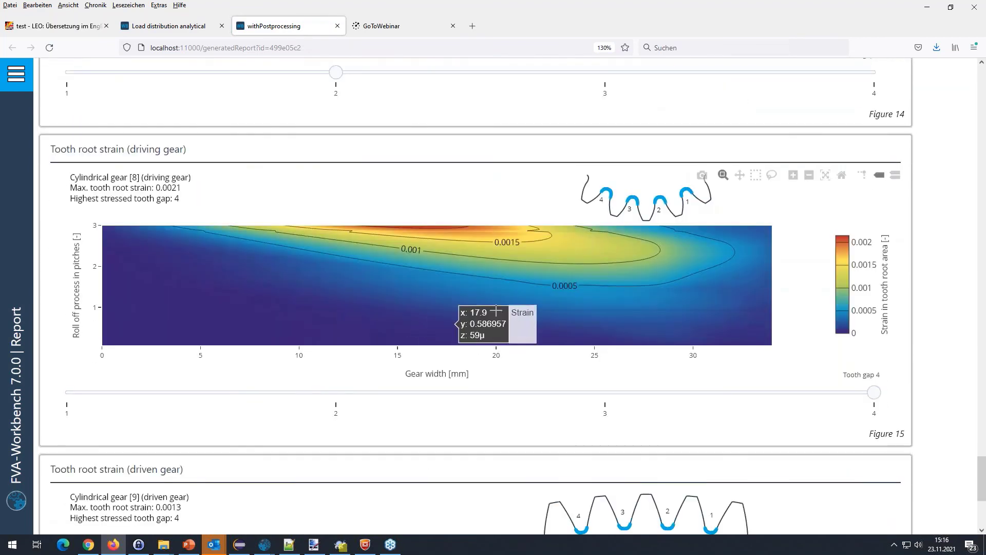
{"action": "scroll", "coordinate": [470, 302], "scroll_direction": "down", "scroll_amount": 3}
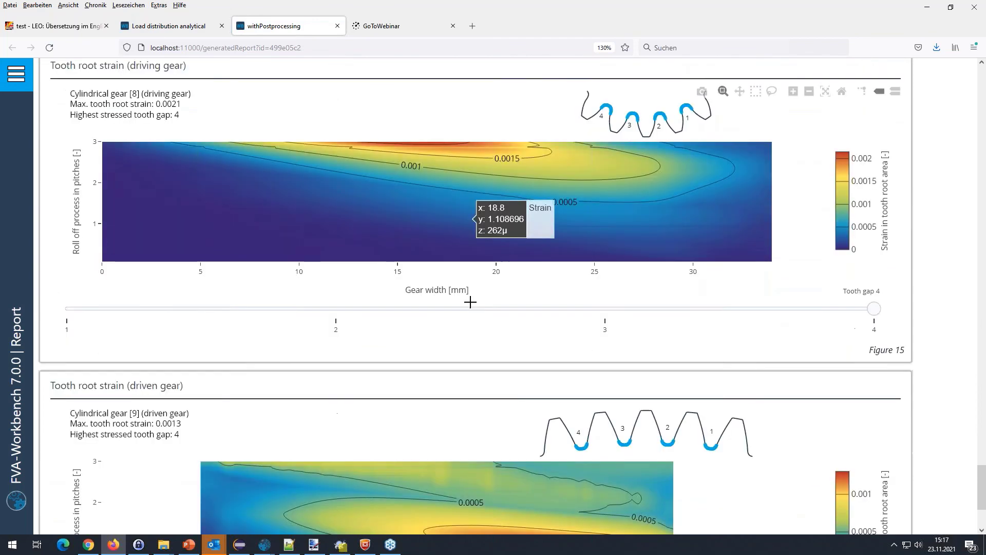
{"action": "left_click", "coordinate": [604, 246]}
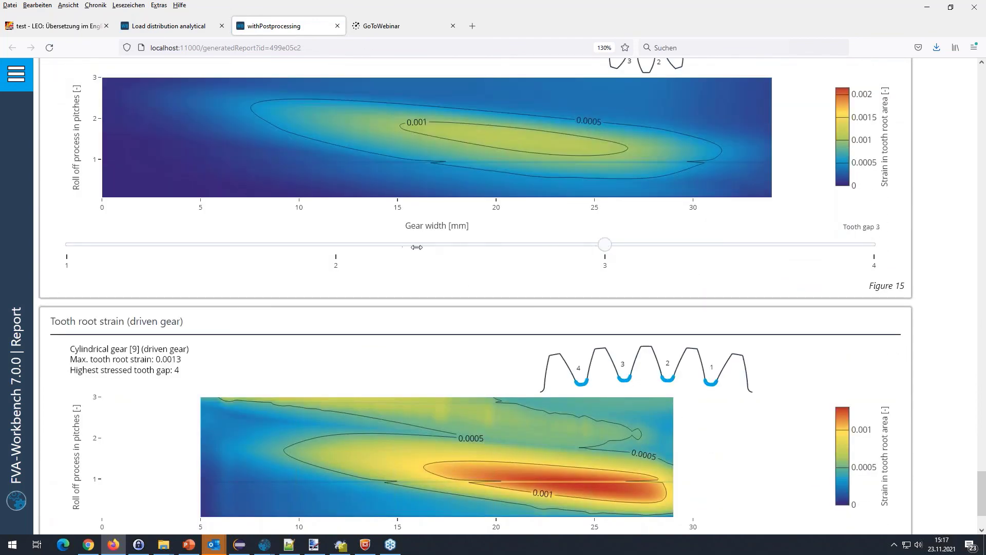
{"action": "scroll", "coordinate": [414, 246], "scroll_direction": "up", "scroll_amount": 2}
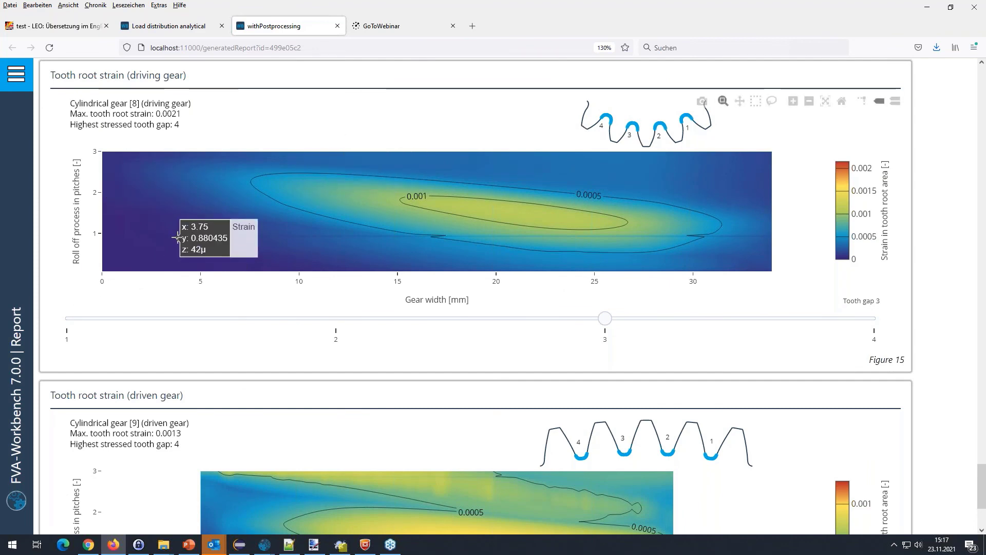
Briefly bring up the FVA-Workbench gear mesh window, then resume the PowerPoint slide show at slide 21
{"action": "mouse_move", "coordinate": [262, 548]}
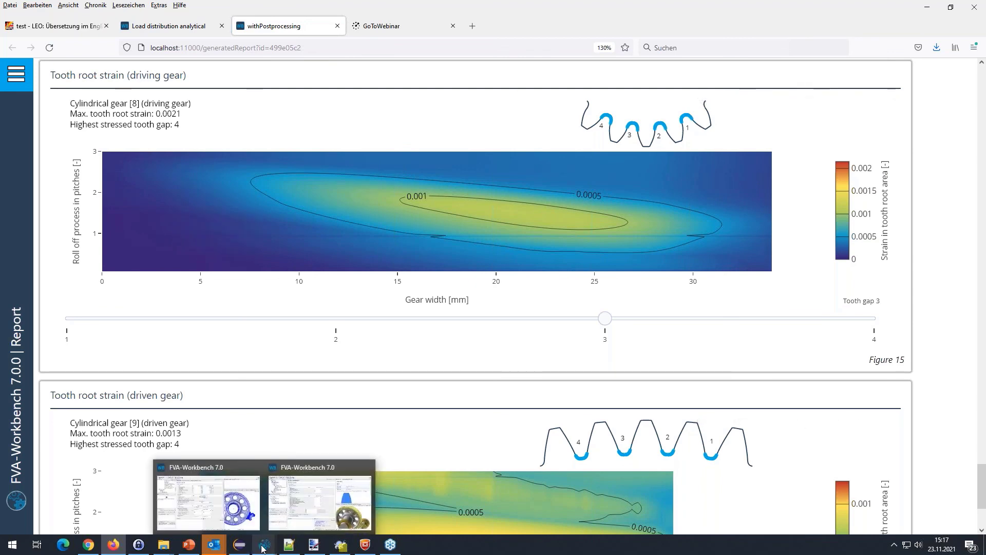
{"action": "left_click", "coordinate": [208, 501]}
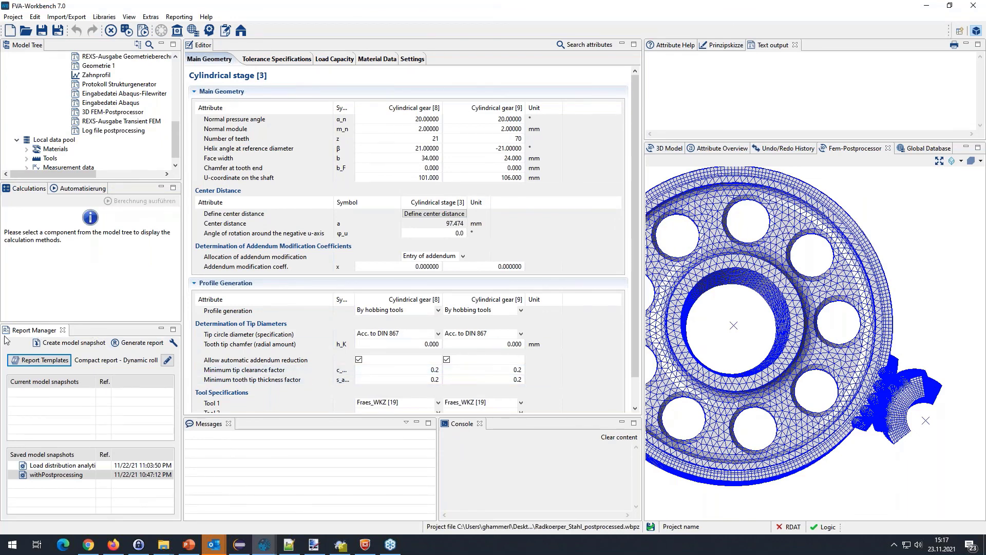
{"action": "key", "text": "alt+Tab"}
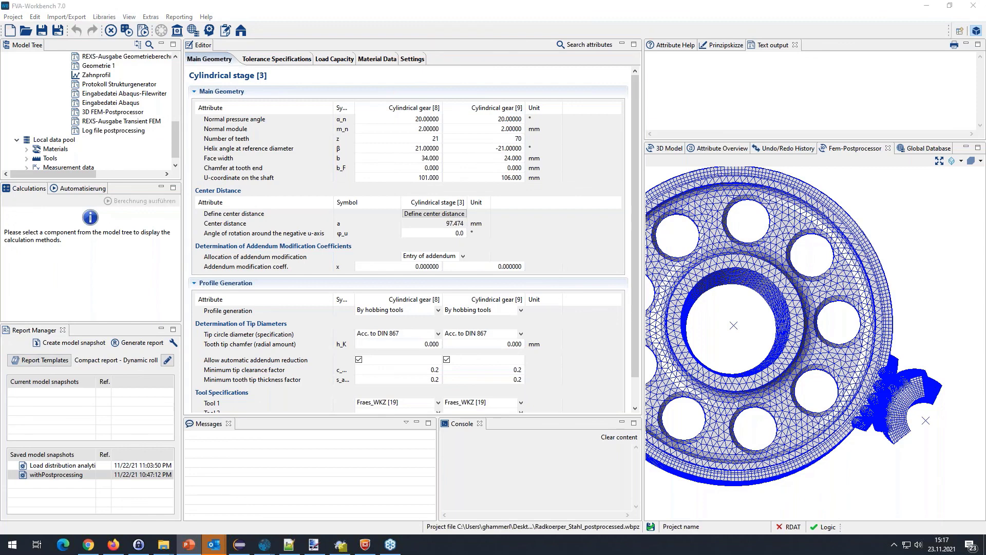
{"action": "key", "text": "shift+F5"}
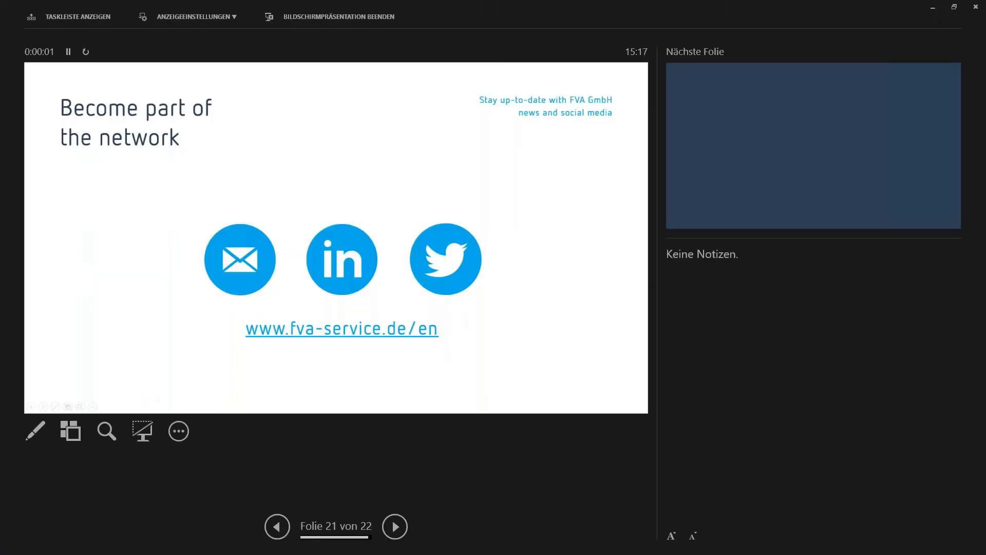
Swap presenter view and slide show so slide 21, "Become part of the network", fills the screen
{"action": "left_click", "coordinate": [203, 18]}
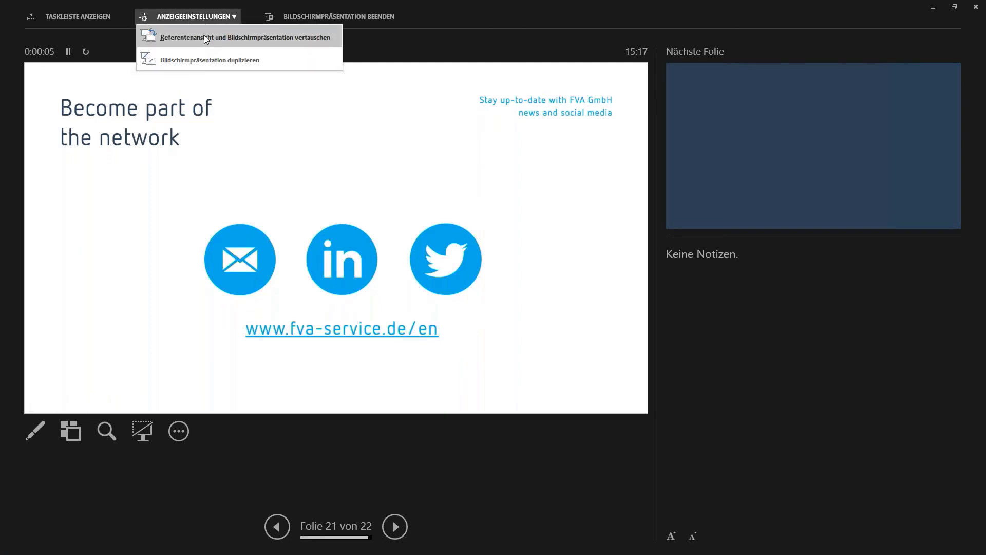
{"action": "left_click", "coordinate": [204, 37]}
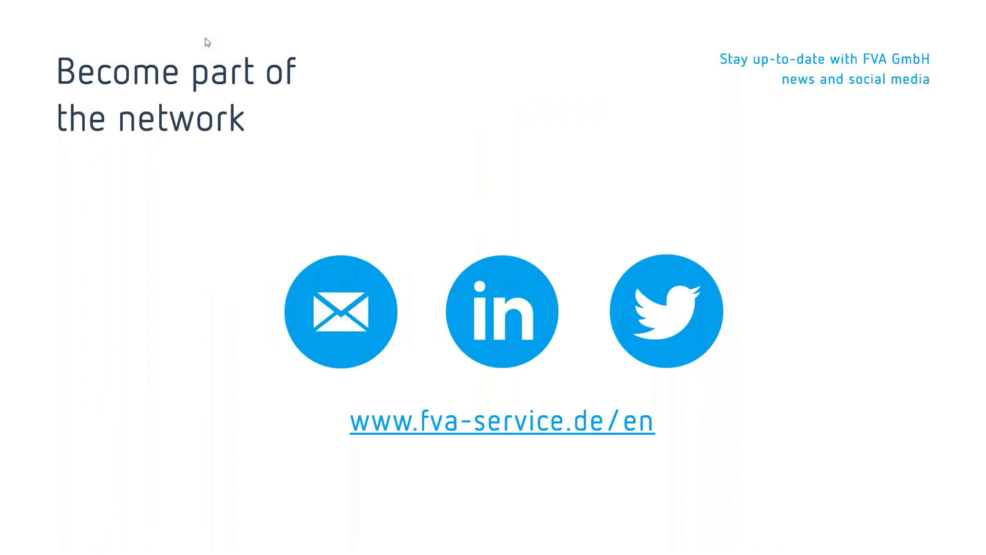